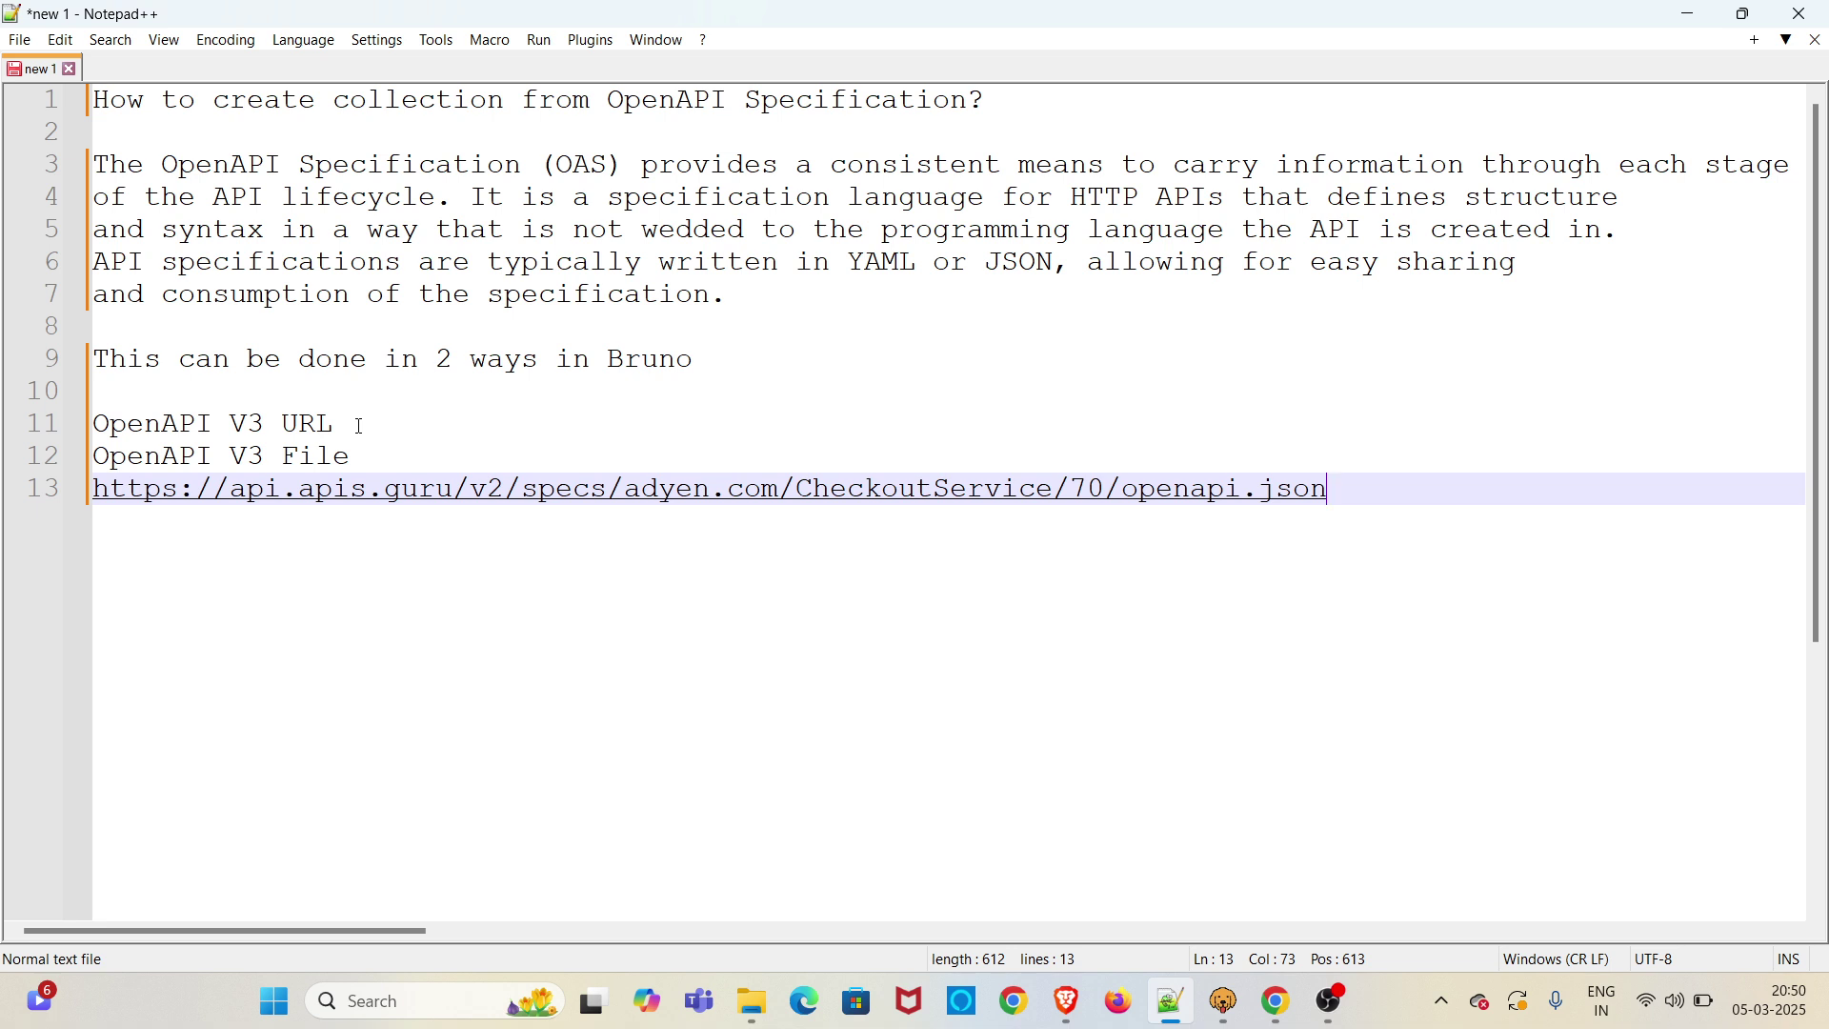
- Select the OpenAPI V3 URL line, then the full Adyen openapi.json URL on line 13
{"action": "left_click_drag", "start_coordinate": [360, 424], "coordinate": [92, 423]}
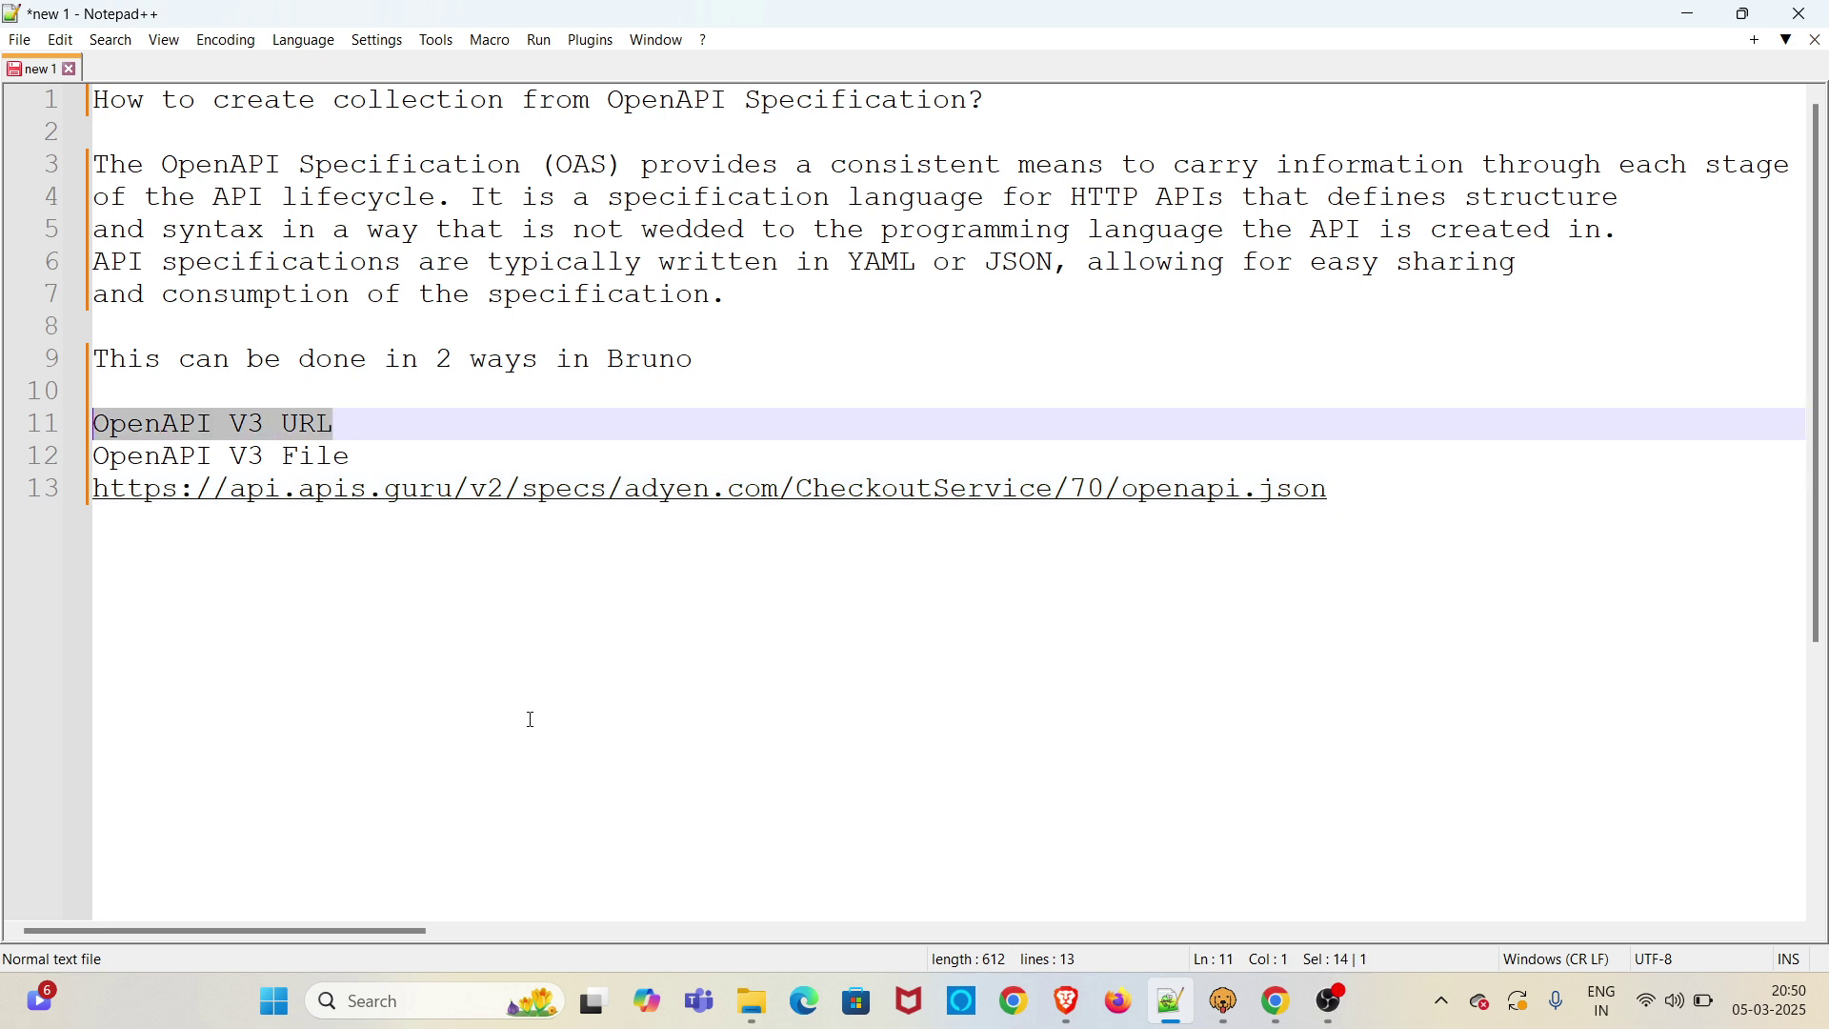
{"action": "left_click_drag", "start_coordinate": [1337, 487], "coordinate": [91, 488]}
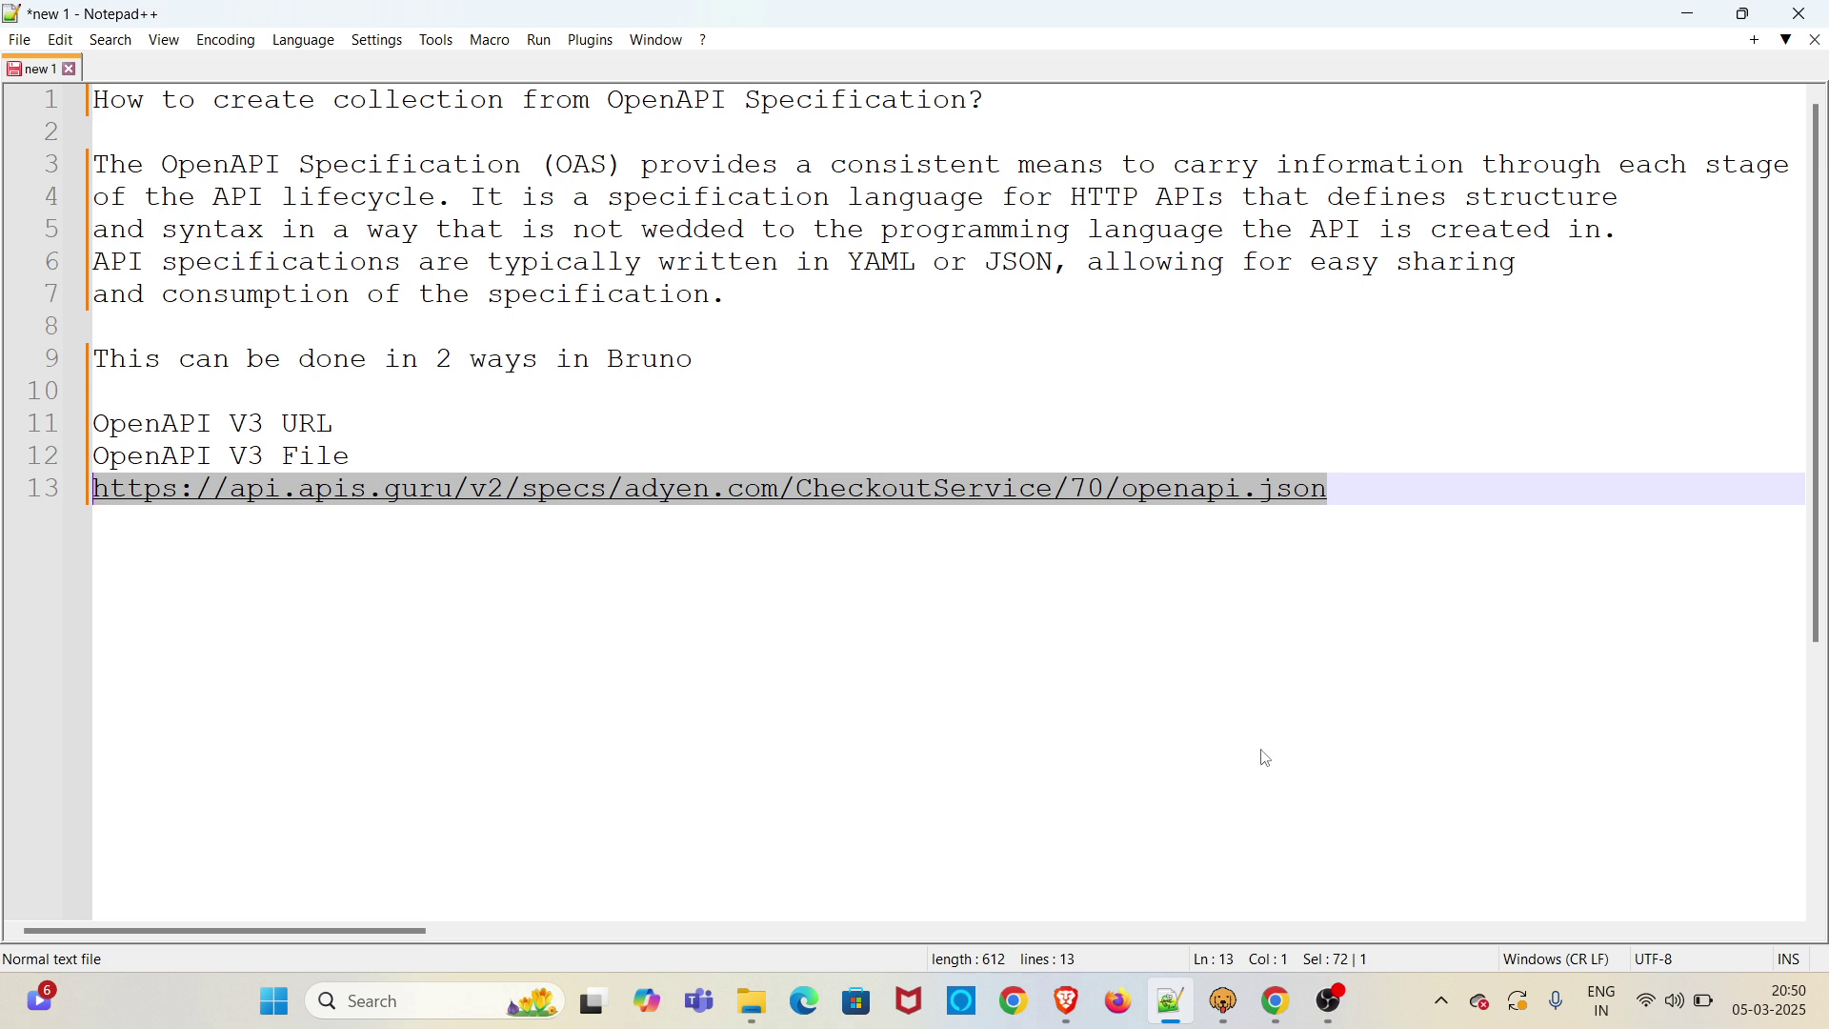
- Copy the Adyen spec URL into Chrome, review the JSON, and select the address
{"action": "key", "text": "ctrl+c"}
{"action": "key", "text": "alt+Tab"}
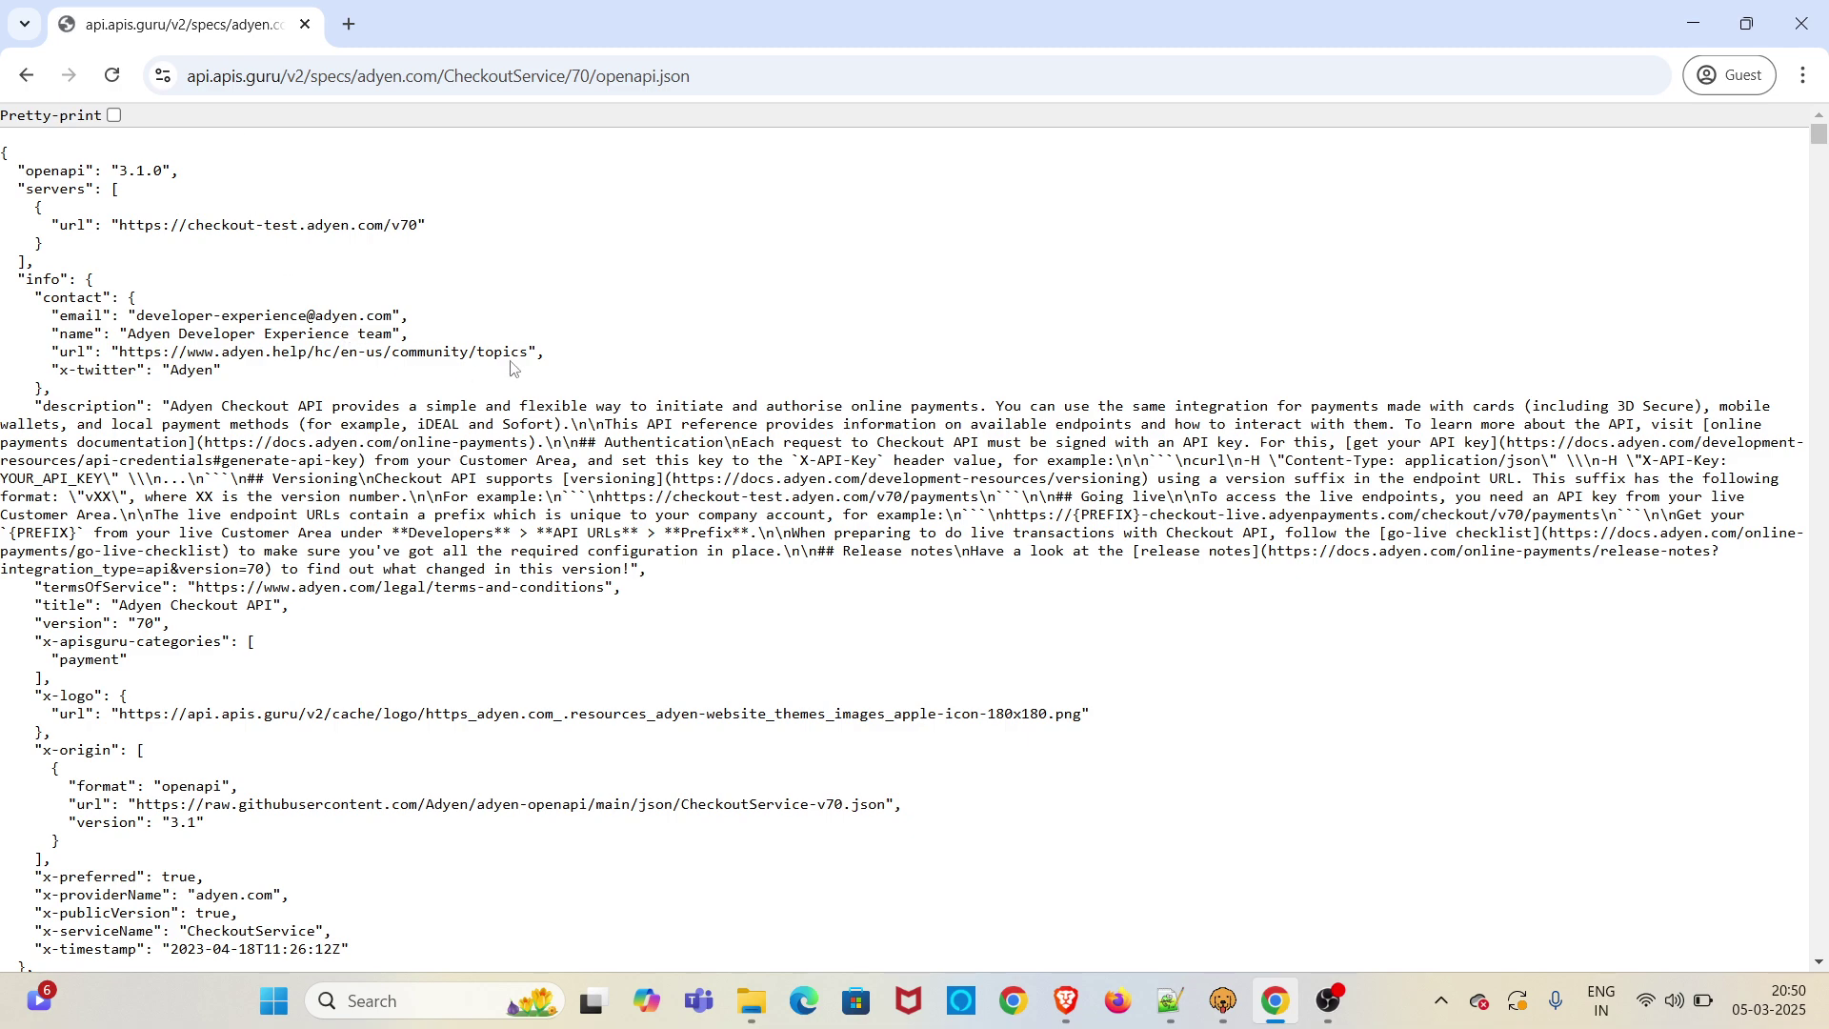
{"action": "scroll", "coordinate": [512, 370], "scroll_direction": "down", "scroll_amount": 5}
{"action": "scroll", "coordinate": [513, 369], "scroll_direction": "down", "scroll_amount": 5}
{"action": "scroll", "coordinate": [511, 368], "scroll_direction": "down", "scroll_amount": 5}
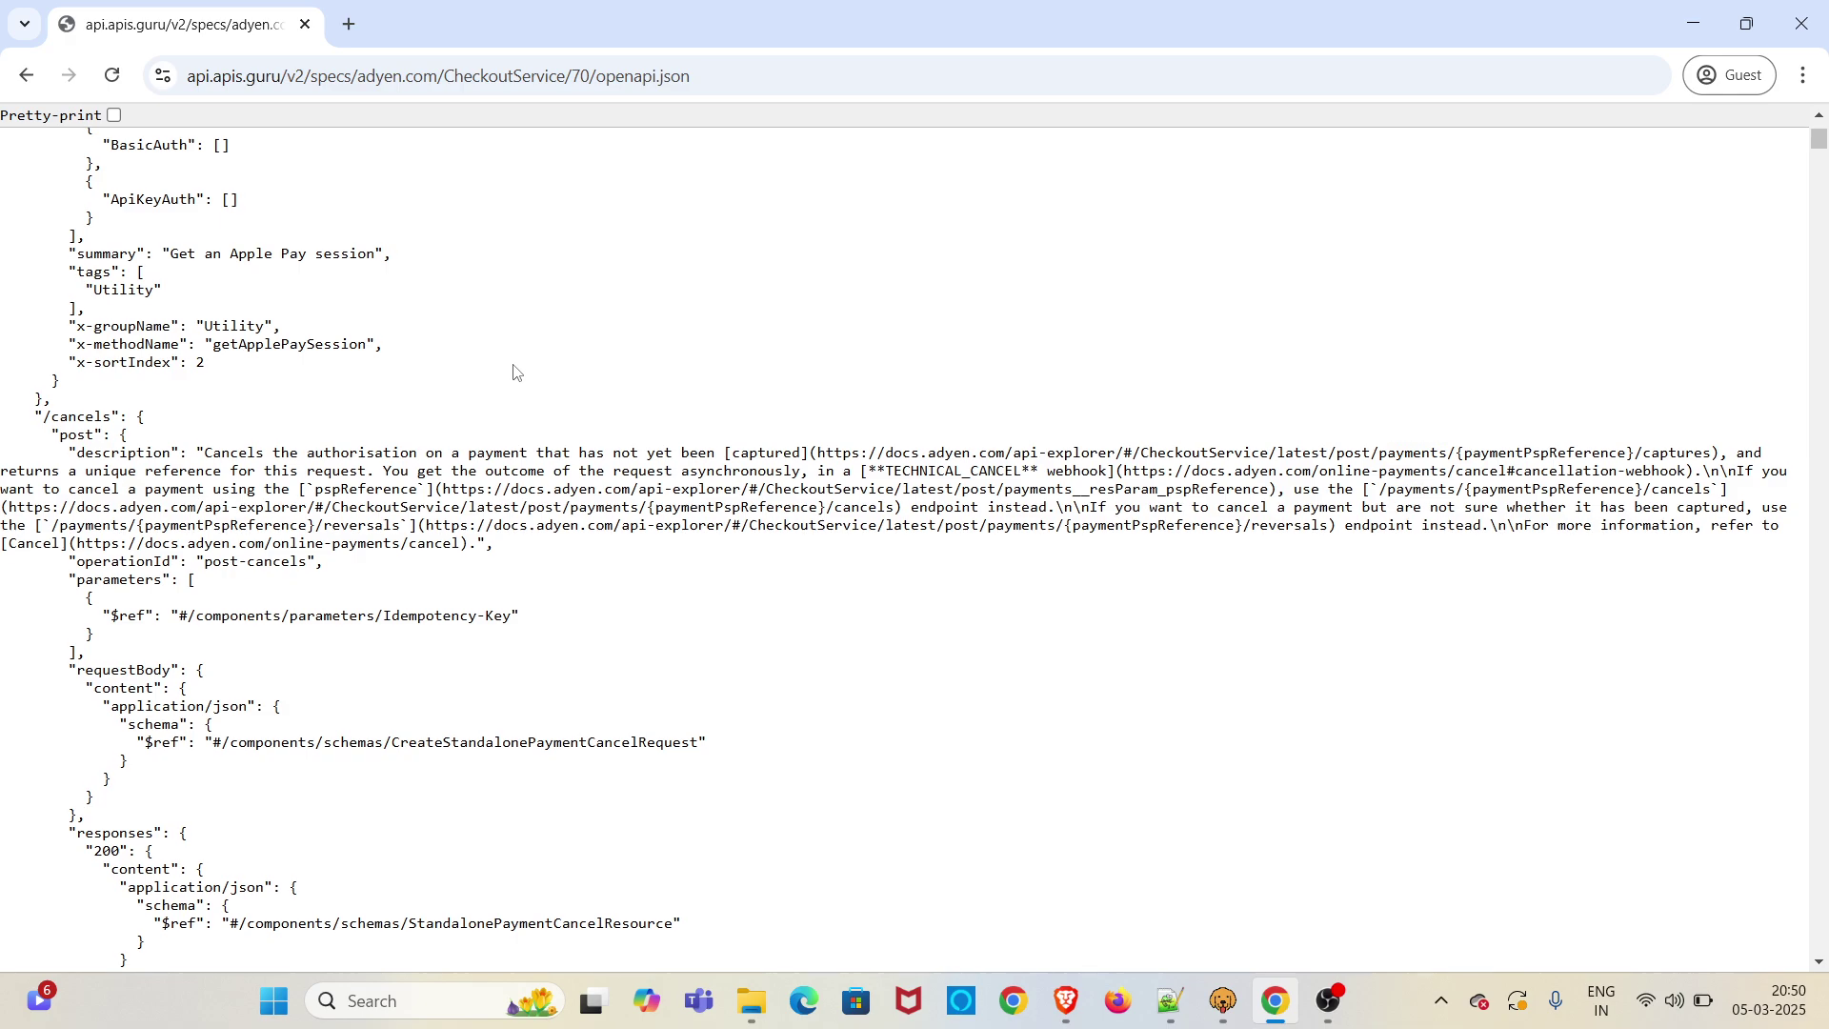
{"action": "scroll", "coordinate": [517, 374], "scroll_direction": "down", "scroll_amount": 5}
{"action": "scroll", "coordinate": [521, 376], "scroll_direction": "down", "scroll_amount": 5}
{"action": "scroll", "coordinate": [521, 375], "scroll_direction": "down", "scroll_amount": 5}
{"action": "scroll", "coordinate": [523, 379], "scroll_direction": "down", "scroll_amount": 5}
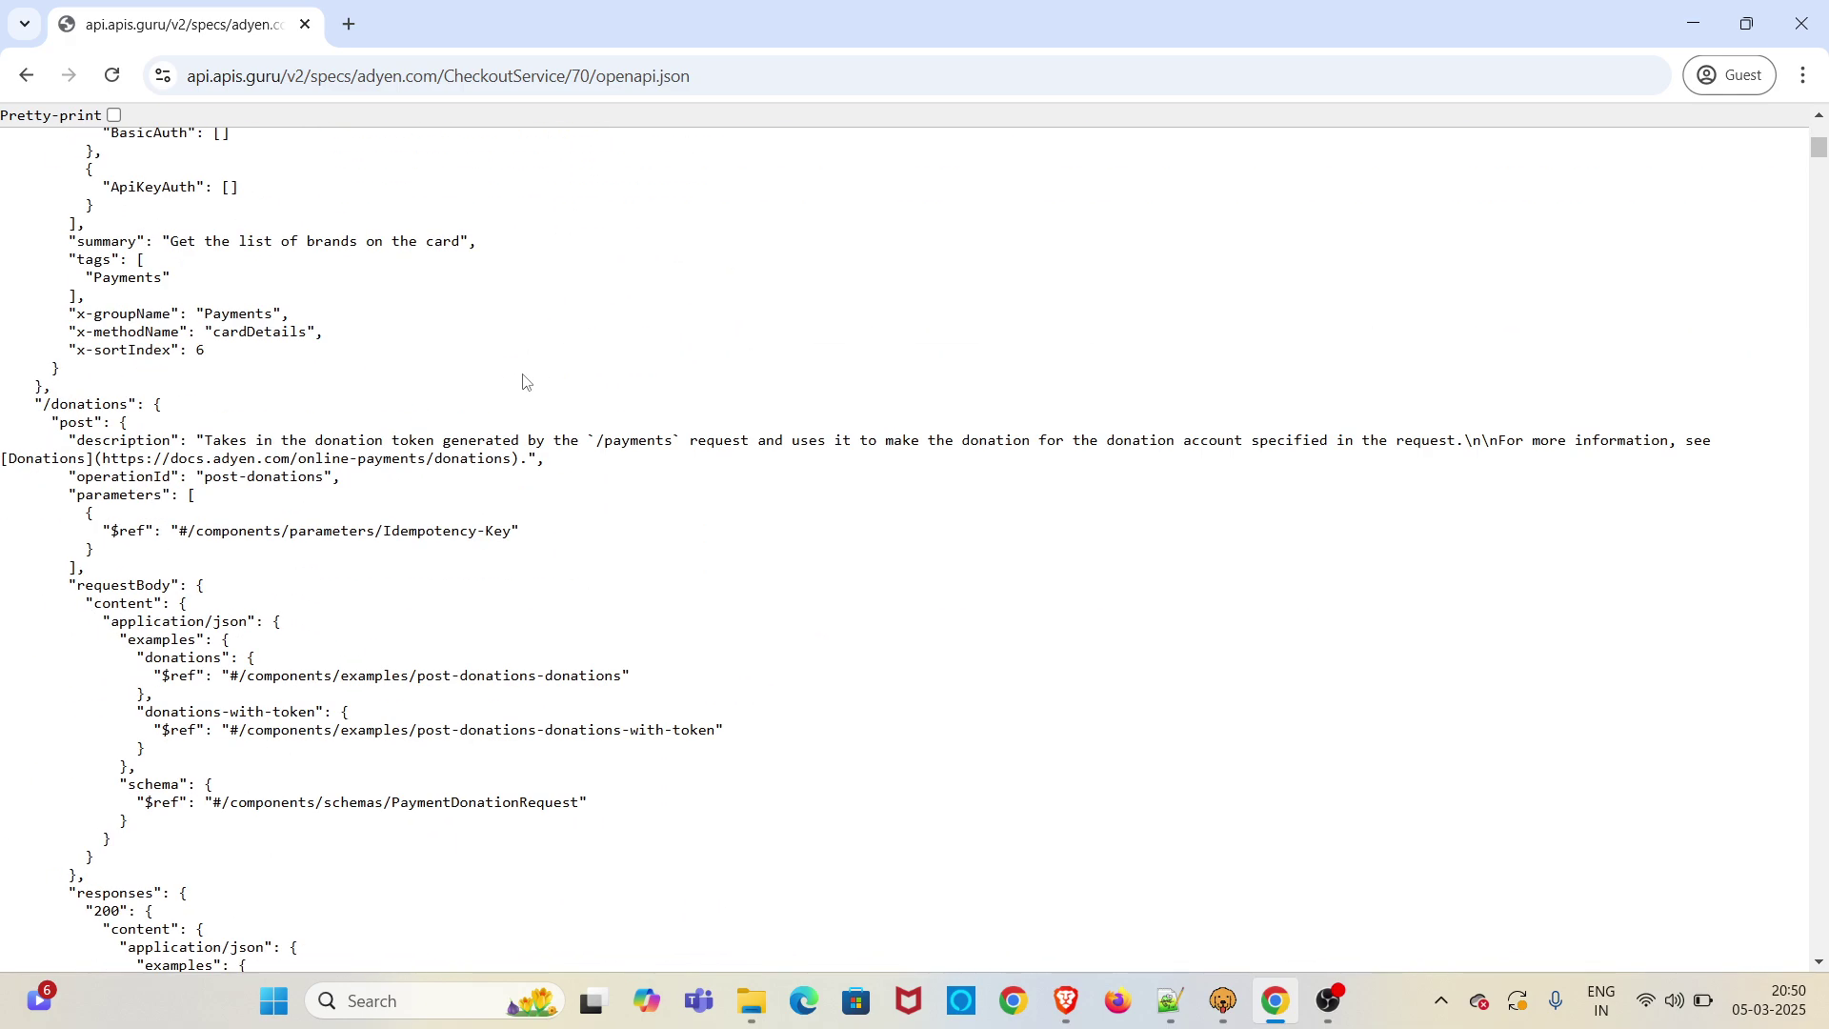
{"action": "scroll", "coordinate": [527, 383], "scroll_direction": "down", "scroll_amount": 5}
{"action": "scroll", "coordinate": [525, 383], "scroll_direction": "down", "scroll_amount": 5}
{"action": "scroll", "coordinate": [524, 384], "scroll_direction": "down", "scroll_amount": 2}
{"action": "left_click", "coordinate": [428, 75]}
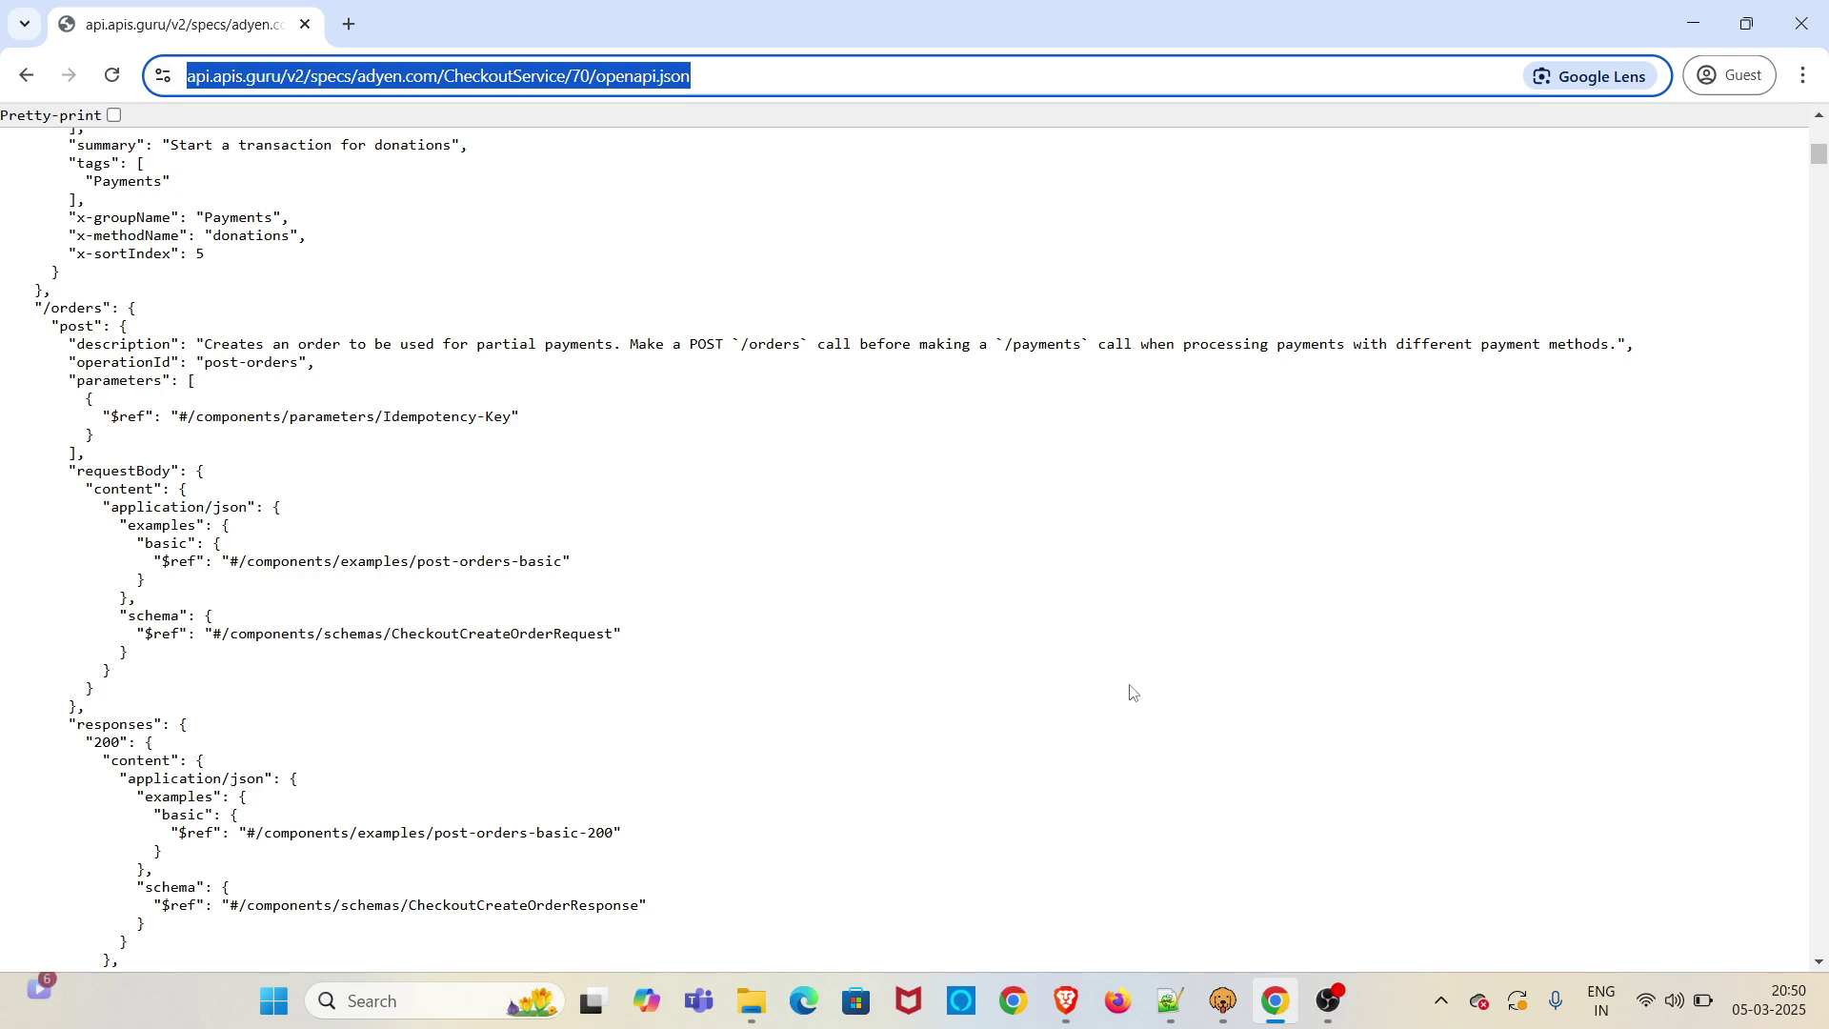
- Submit the Adyen spec URL through Bruno's OpenAPI V3 URL import
{"action": "left_click", "coordinate": [1221, 1000]}
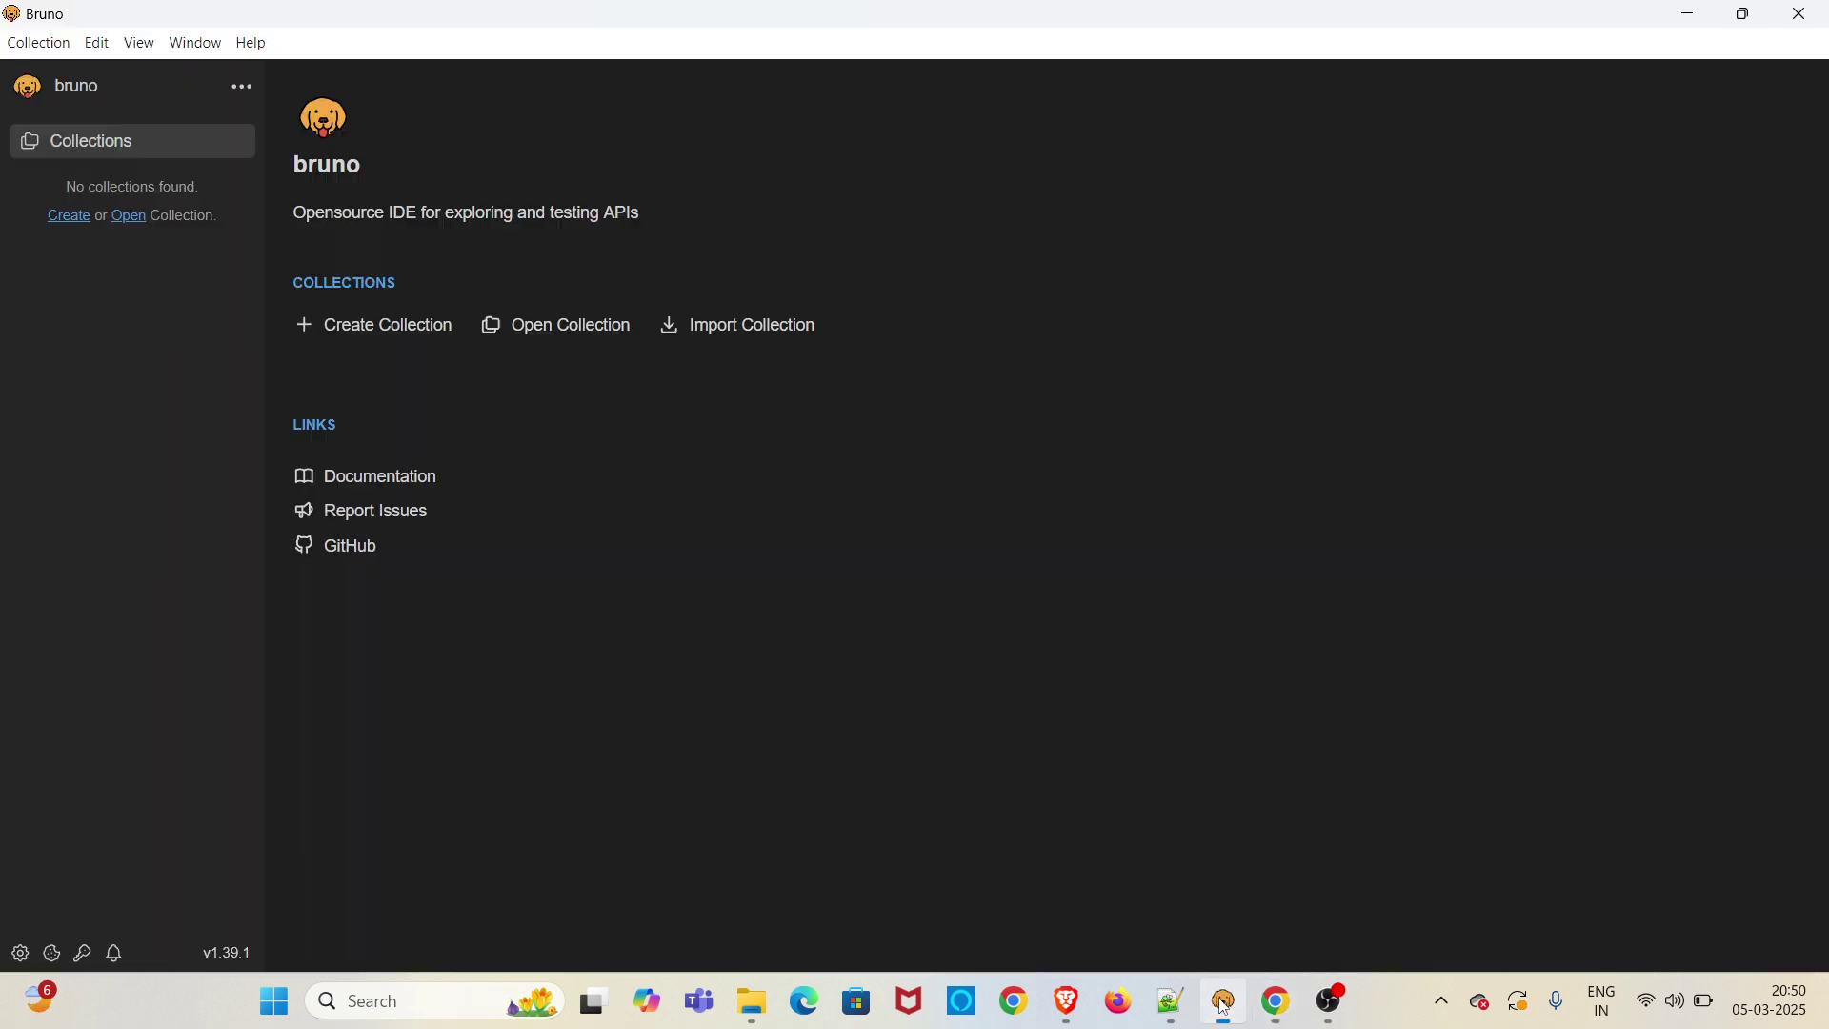
{"action": "left_click", "coordinate": [240, 91]}
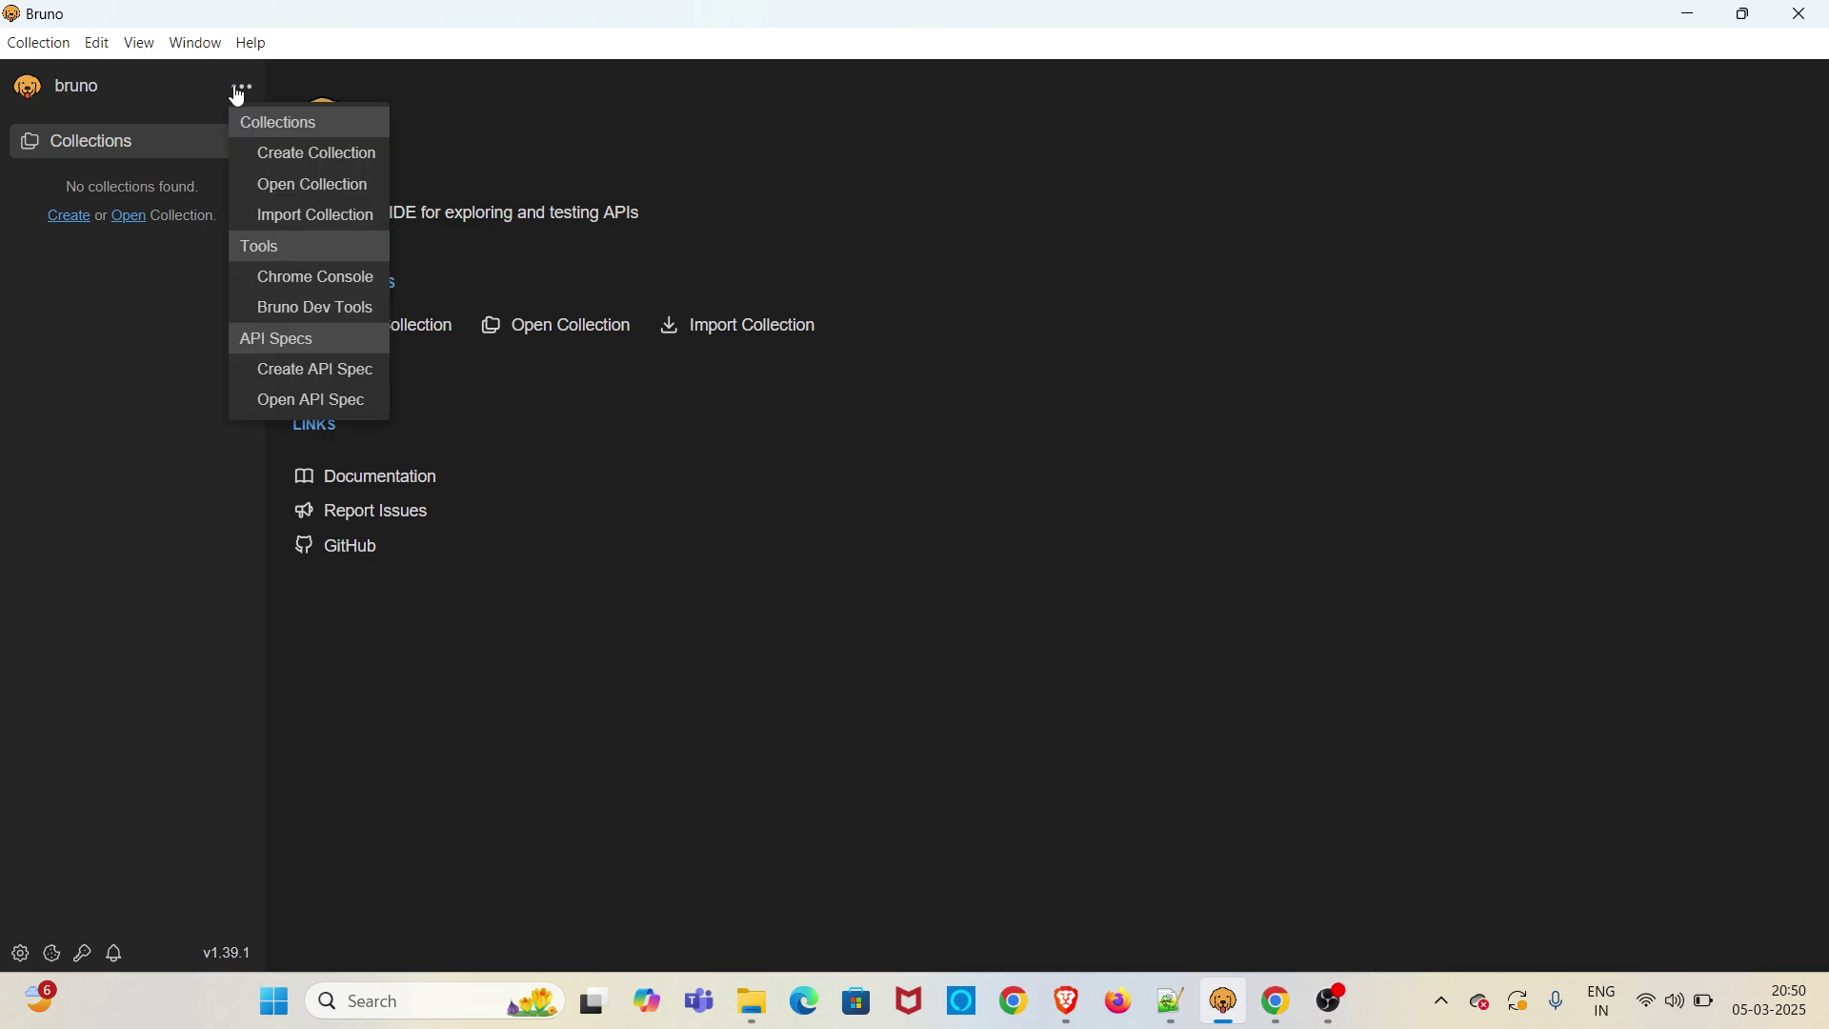
{"action": "left_click", "coordinate": [314, 214]}
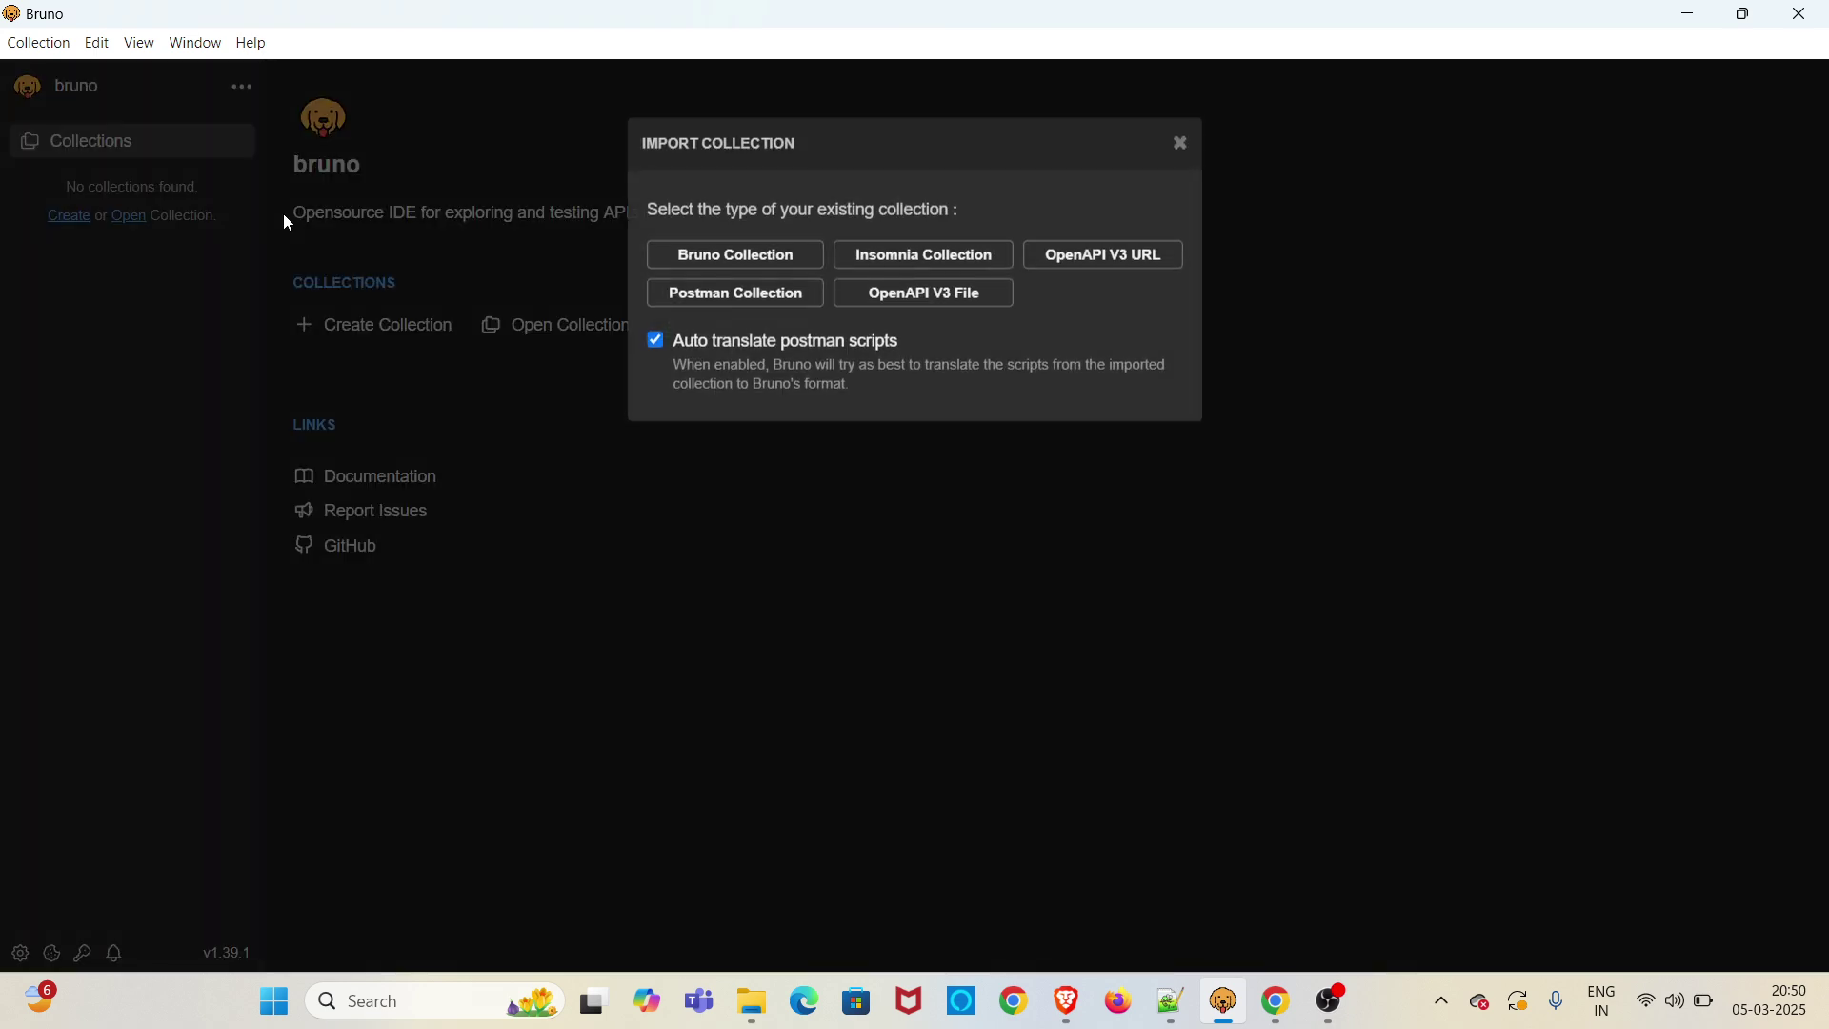
{"action": "left_click", "coordinate": [1112, 271]}
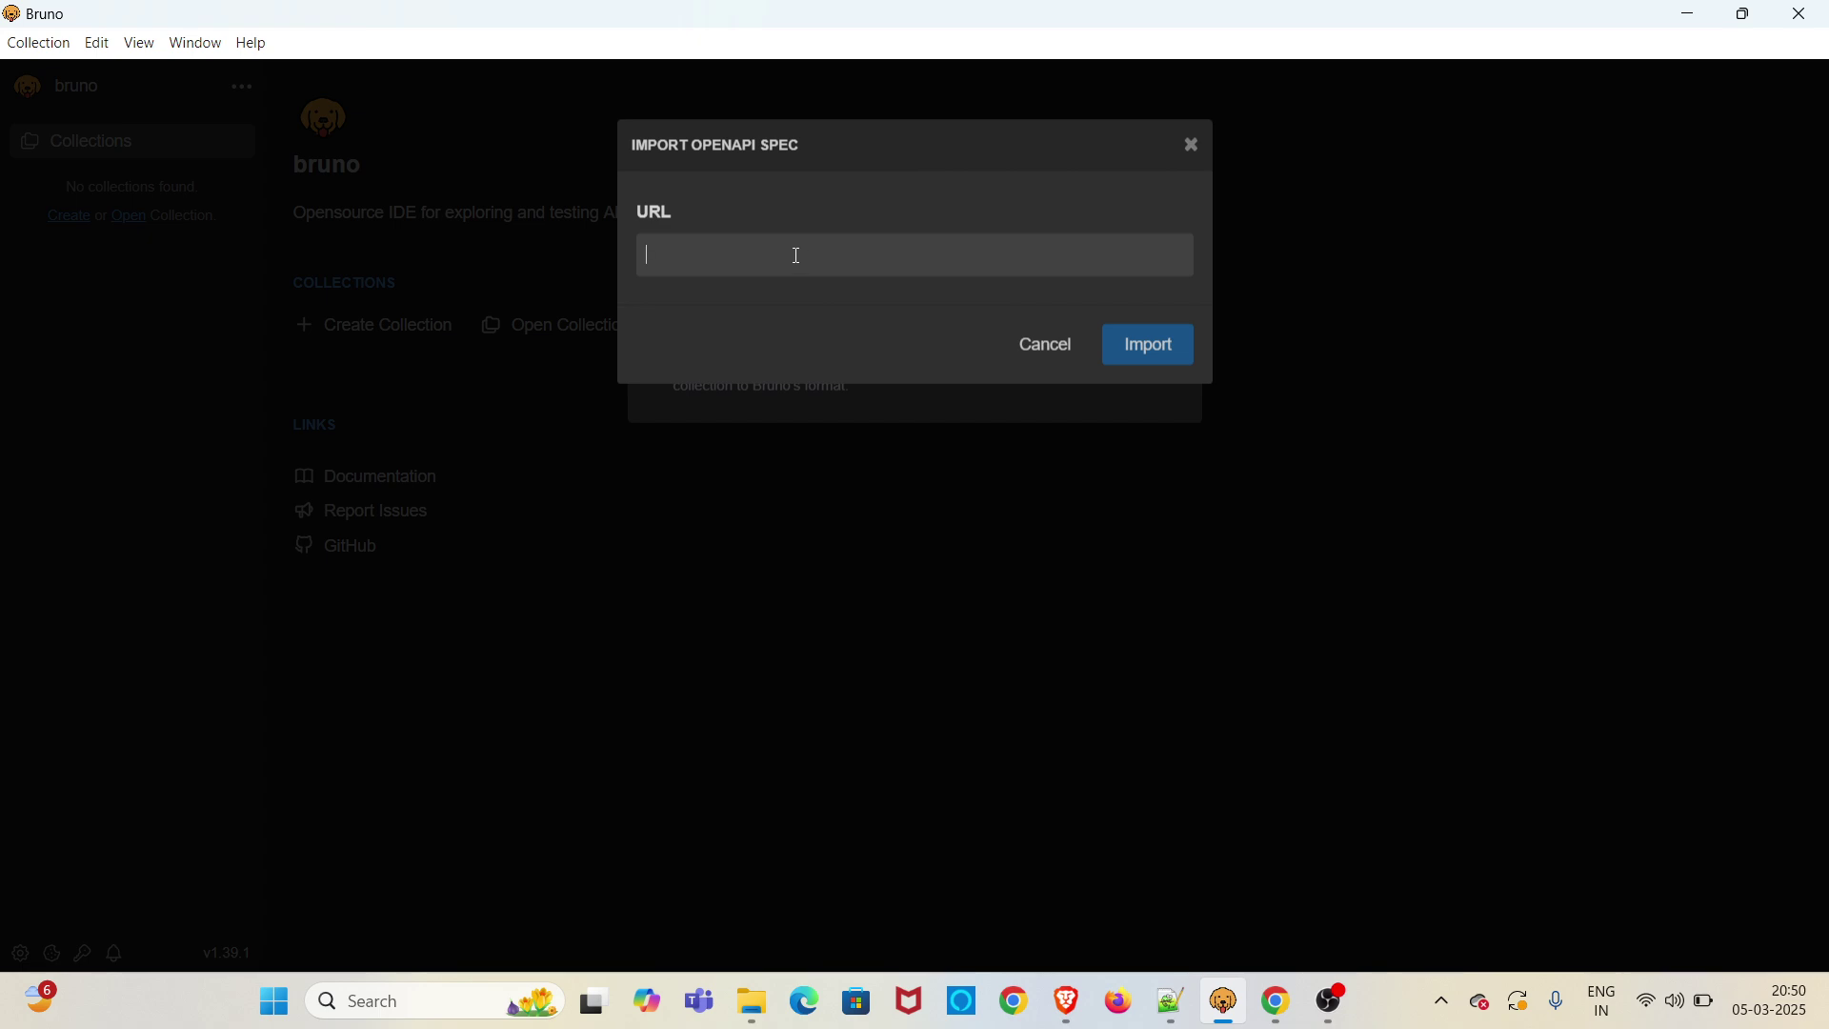
{"action": "key", "text": "ctrl+v"}
{"action": "left_click", "coordinate": [1139, 345]}
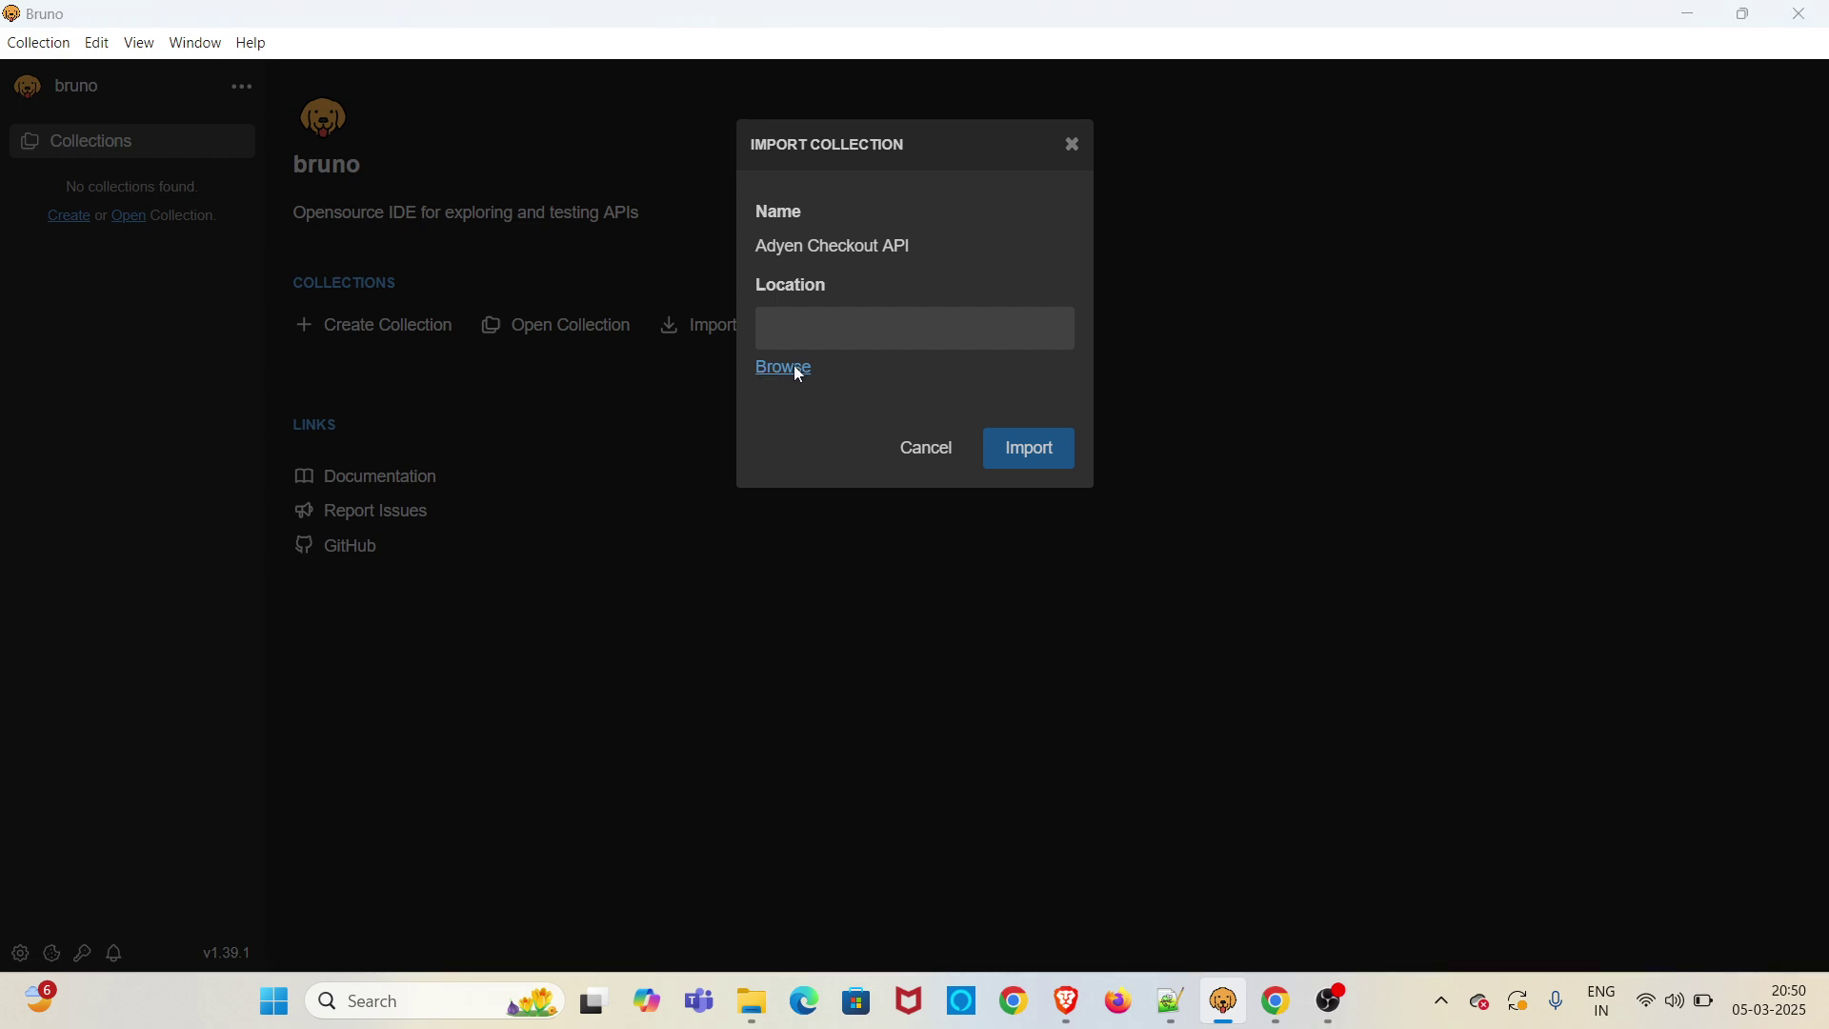
- Store the Adyen Checkout API collection in BrunoAPITesting and import it
{"action": "left_click", "coordinate": [783, 368]}
{"action": "left_click", "coordinate": [417, 96]}
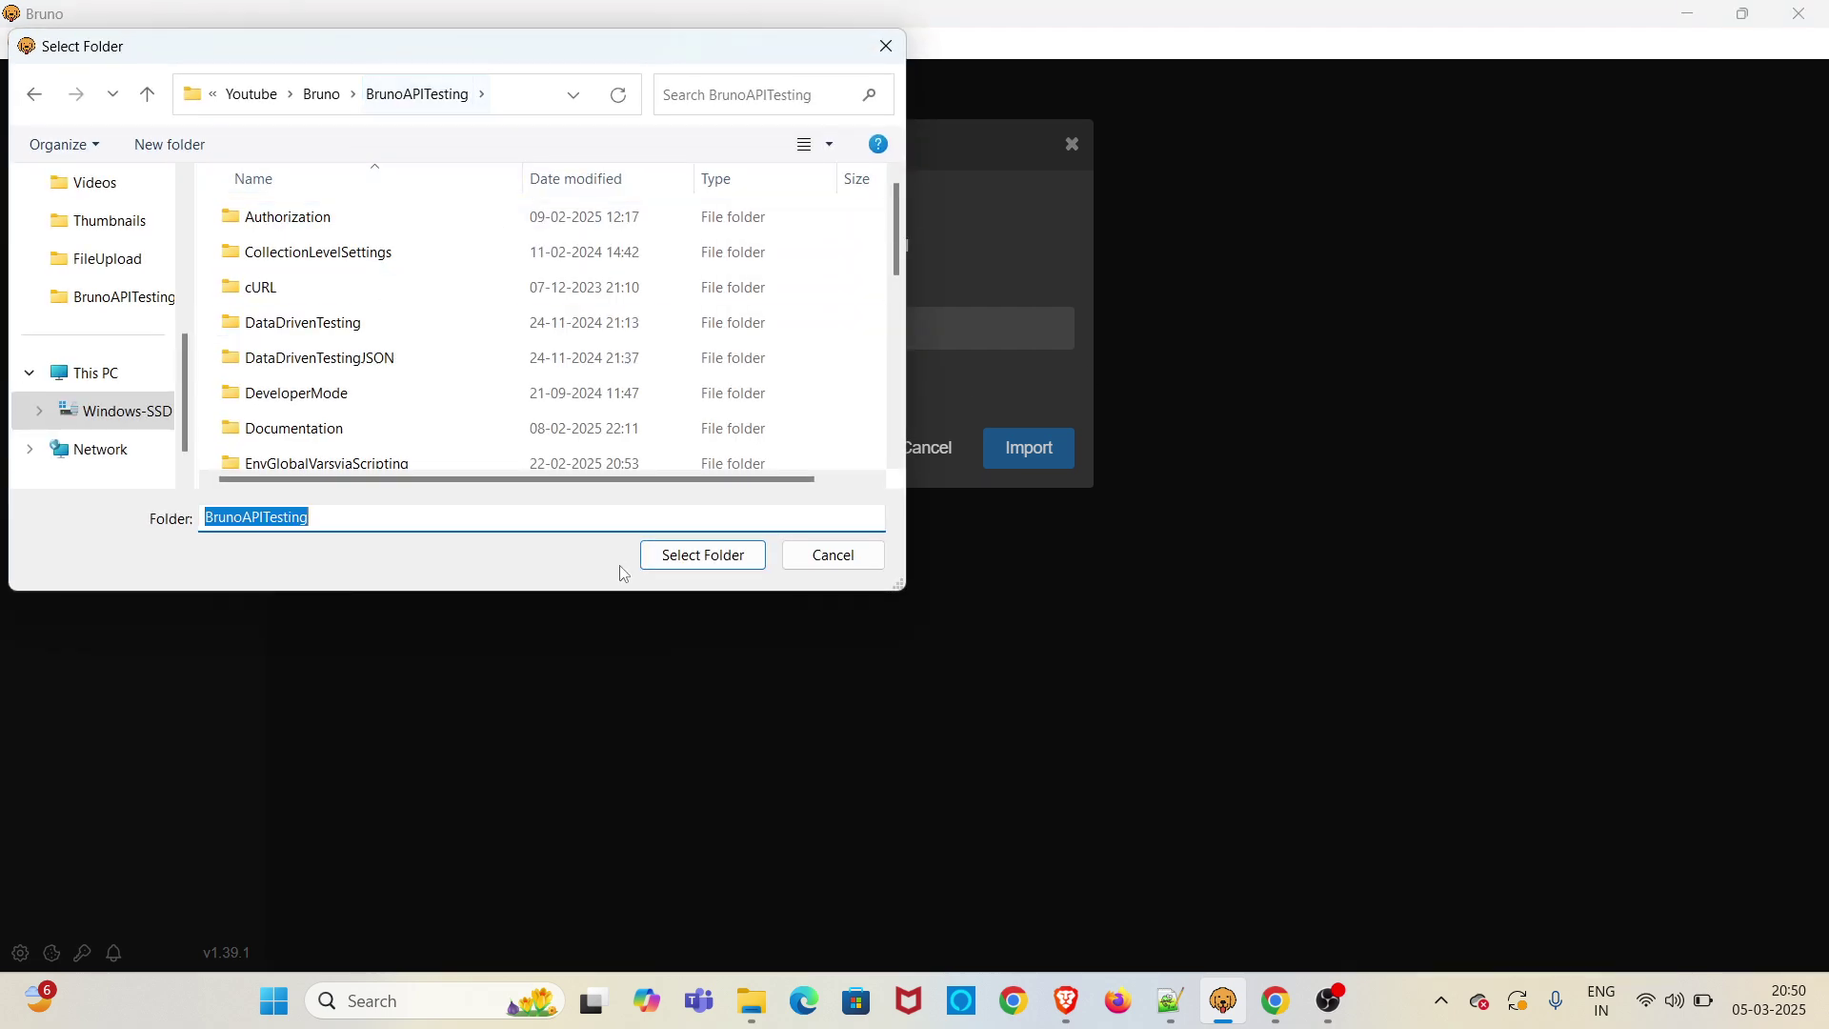
{"action": "left_click", "coordinate": [690, 559]}
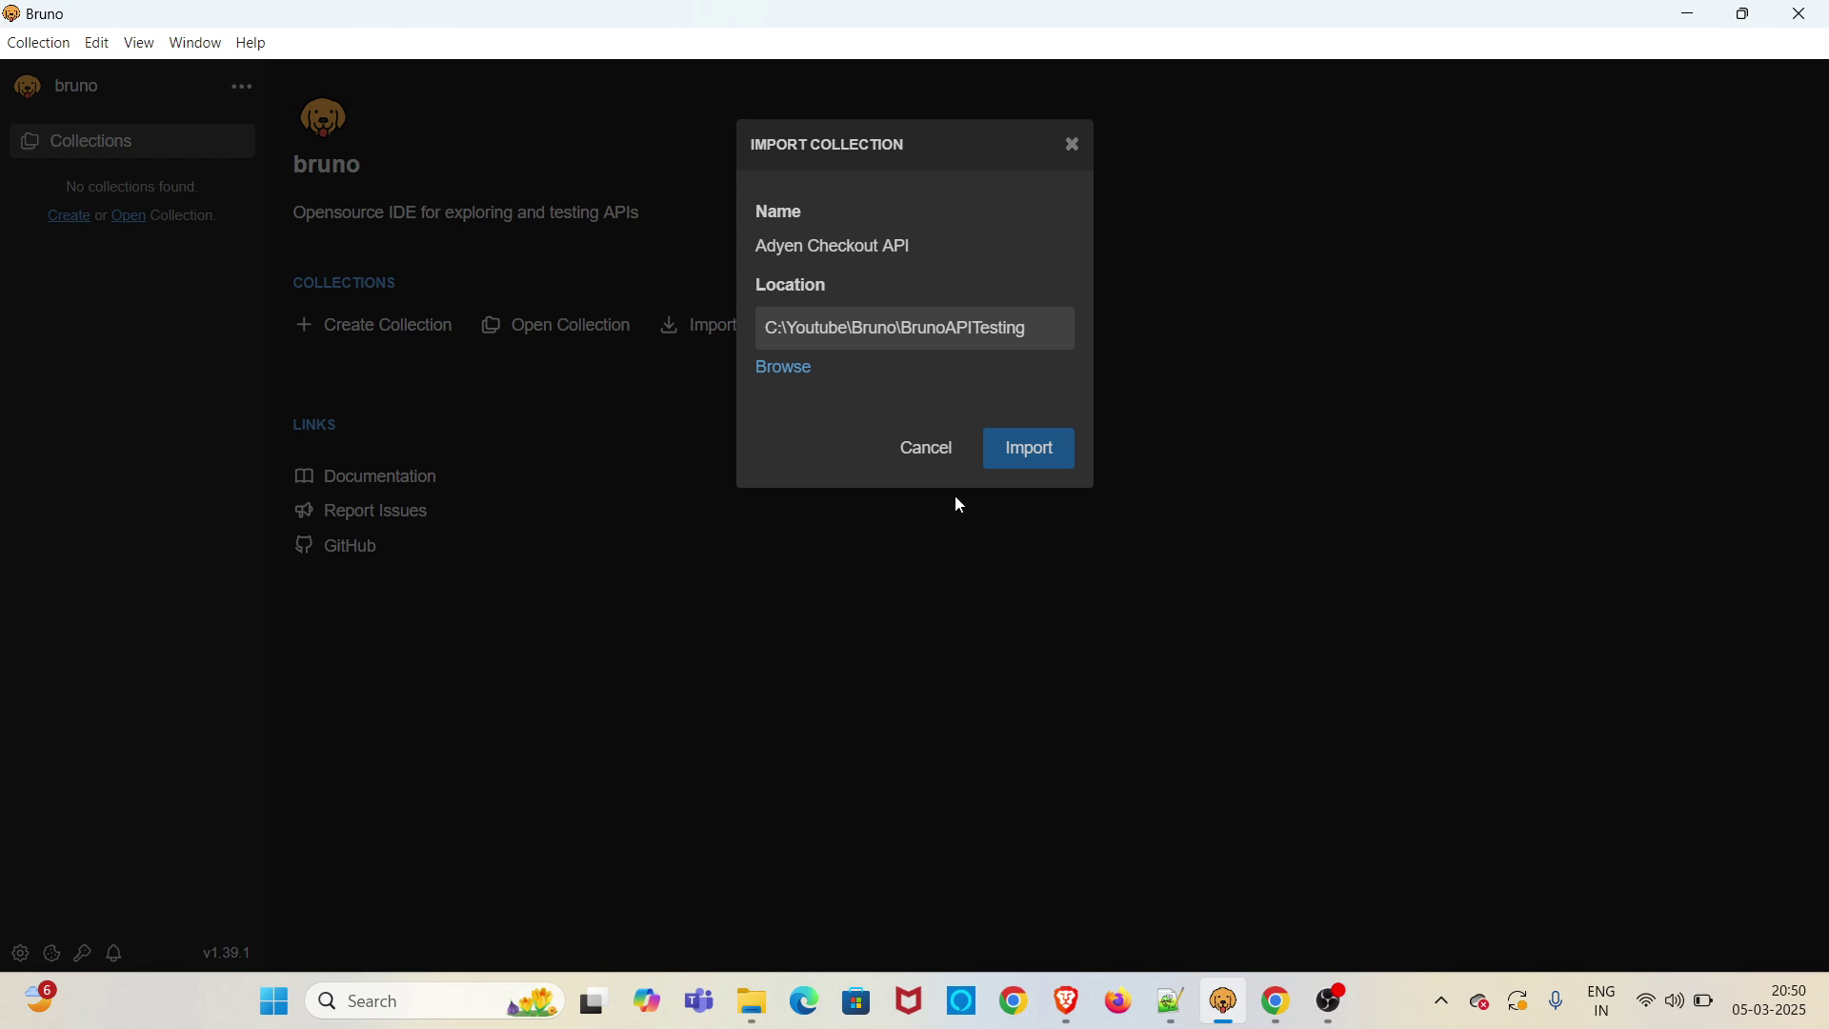
{"action": "left_click", "coordinate": [1016, 446]}
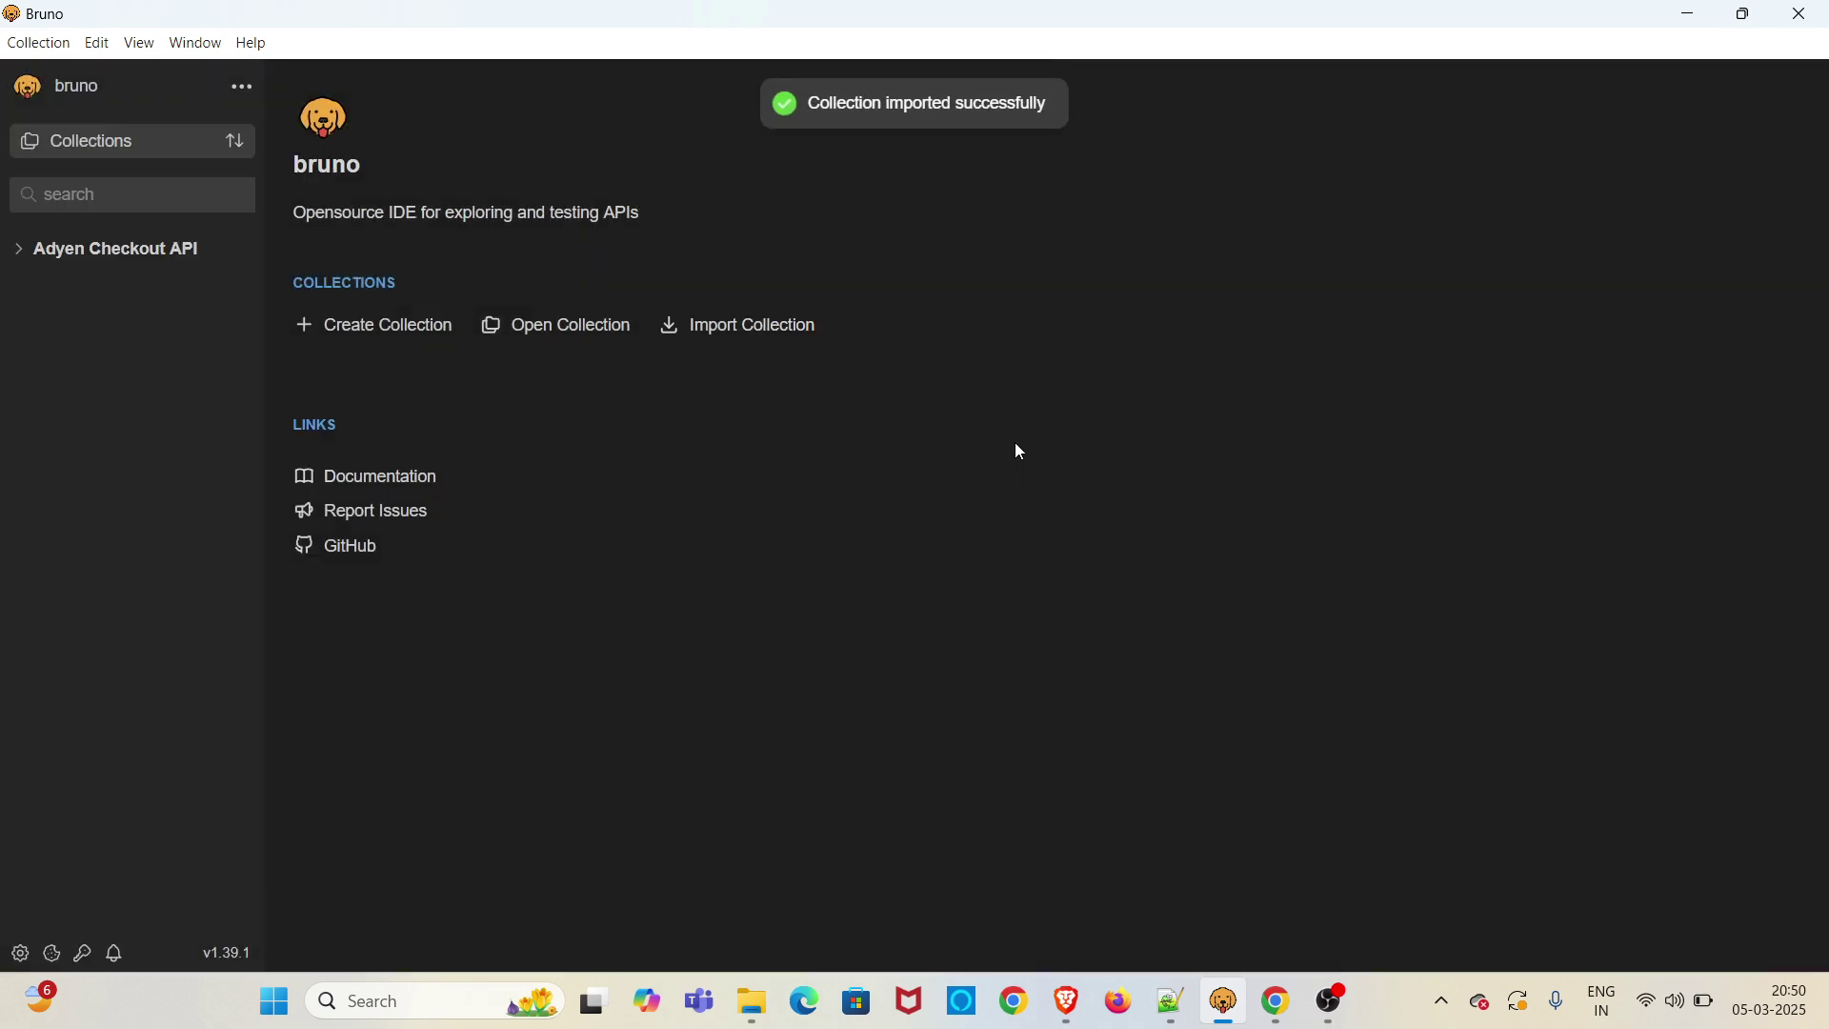
- Open the first Classic Checkout SDK request, save Developer Mode, and browse Modifications
{"action": "left_click", "coordinate": [17, 249]}
{"action": "left_click", "coordinate": [38, 284]}
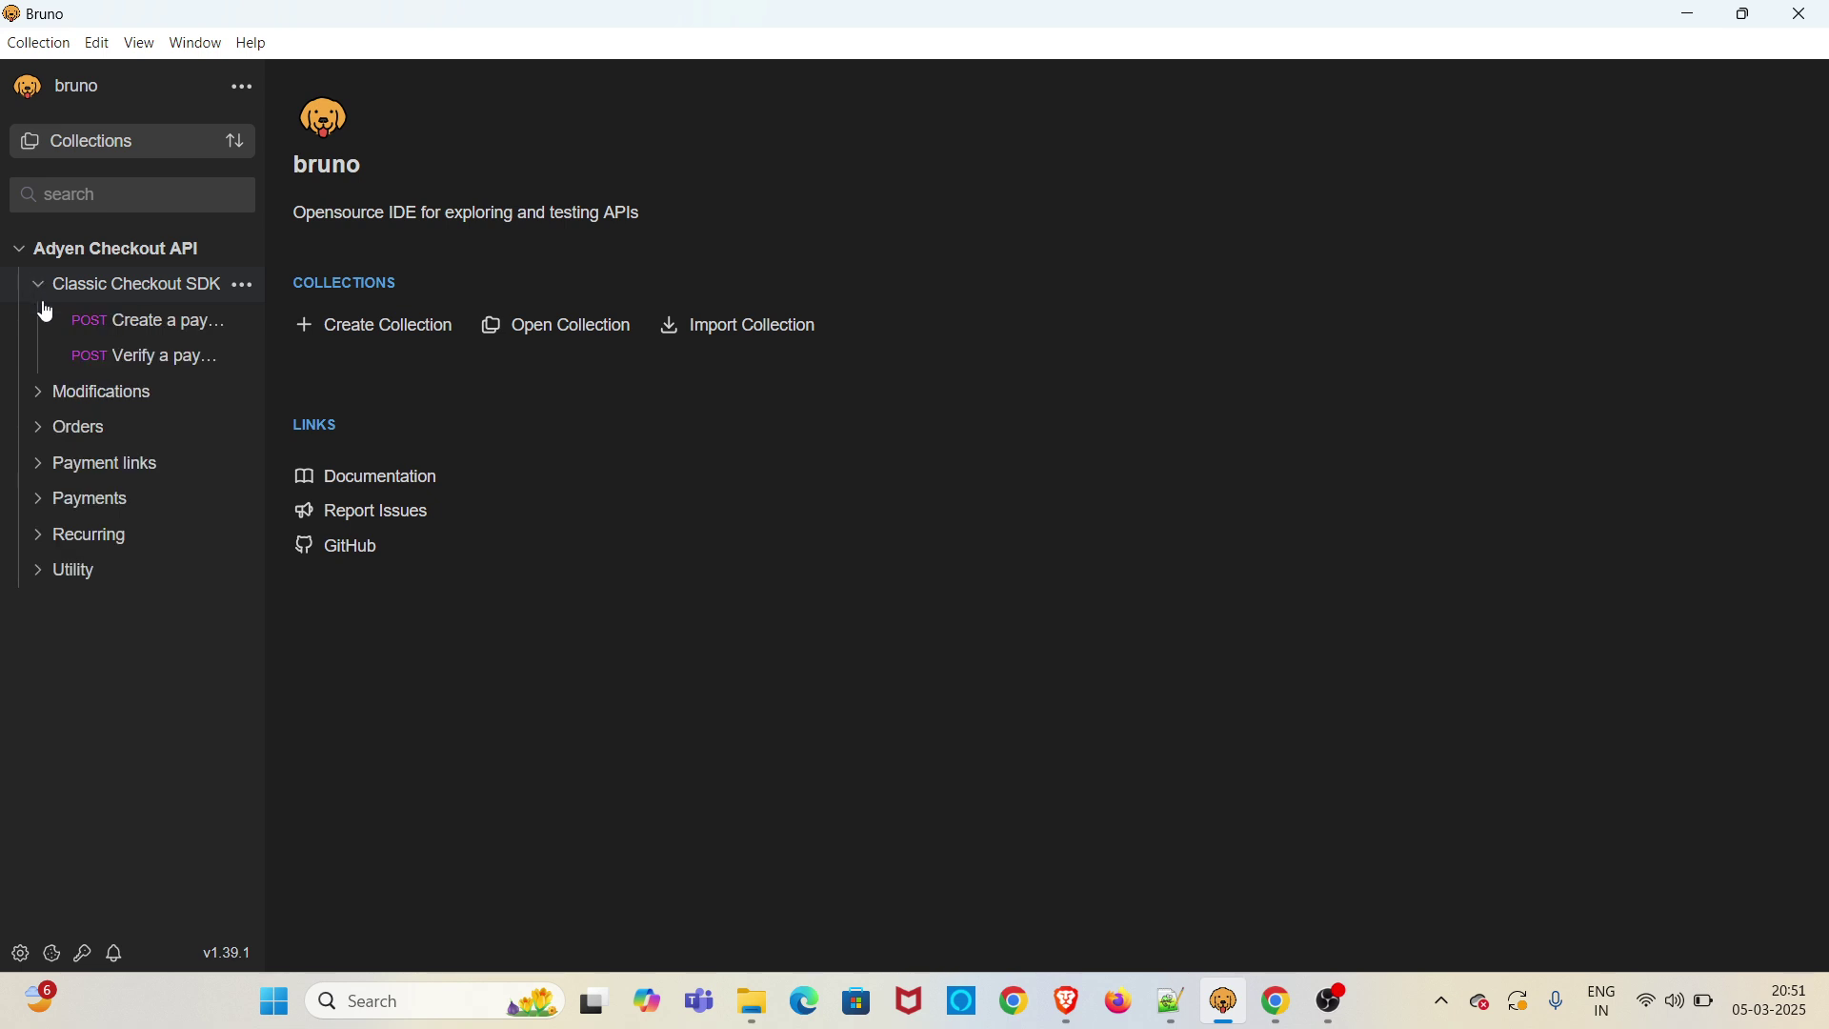
{"action": "left_click", "coordinate": [127, 328]}
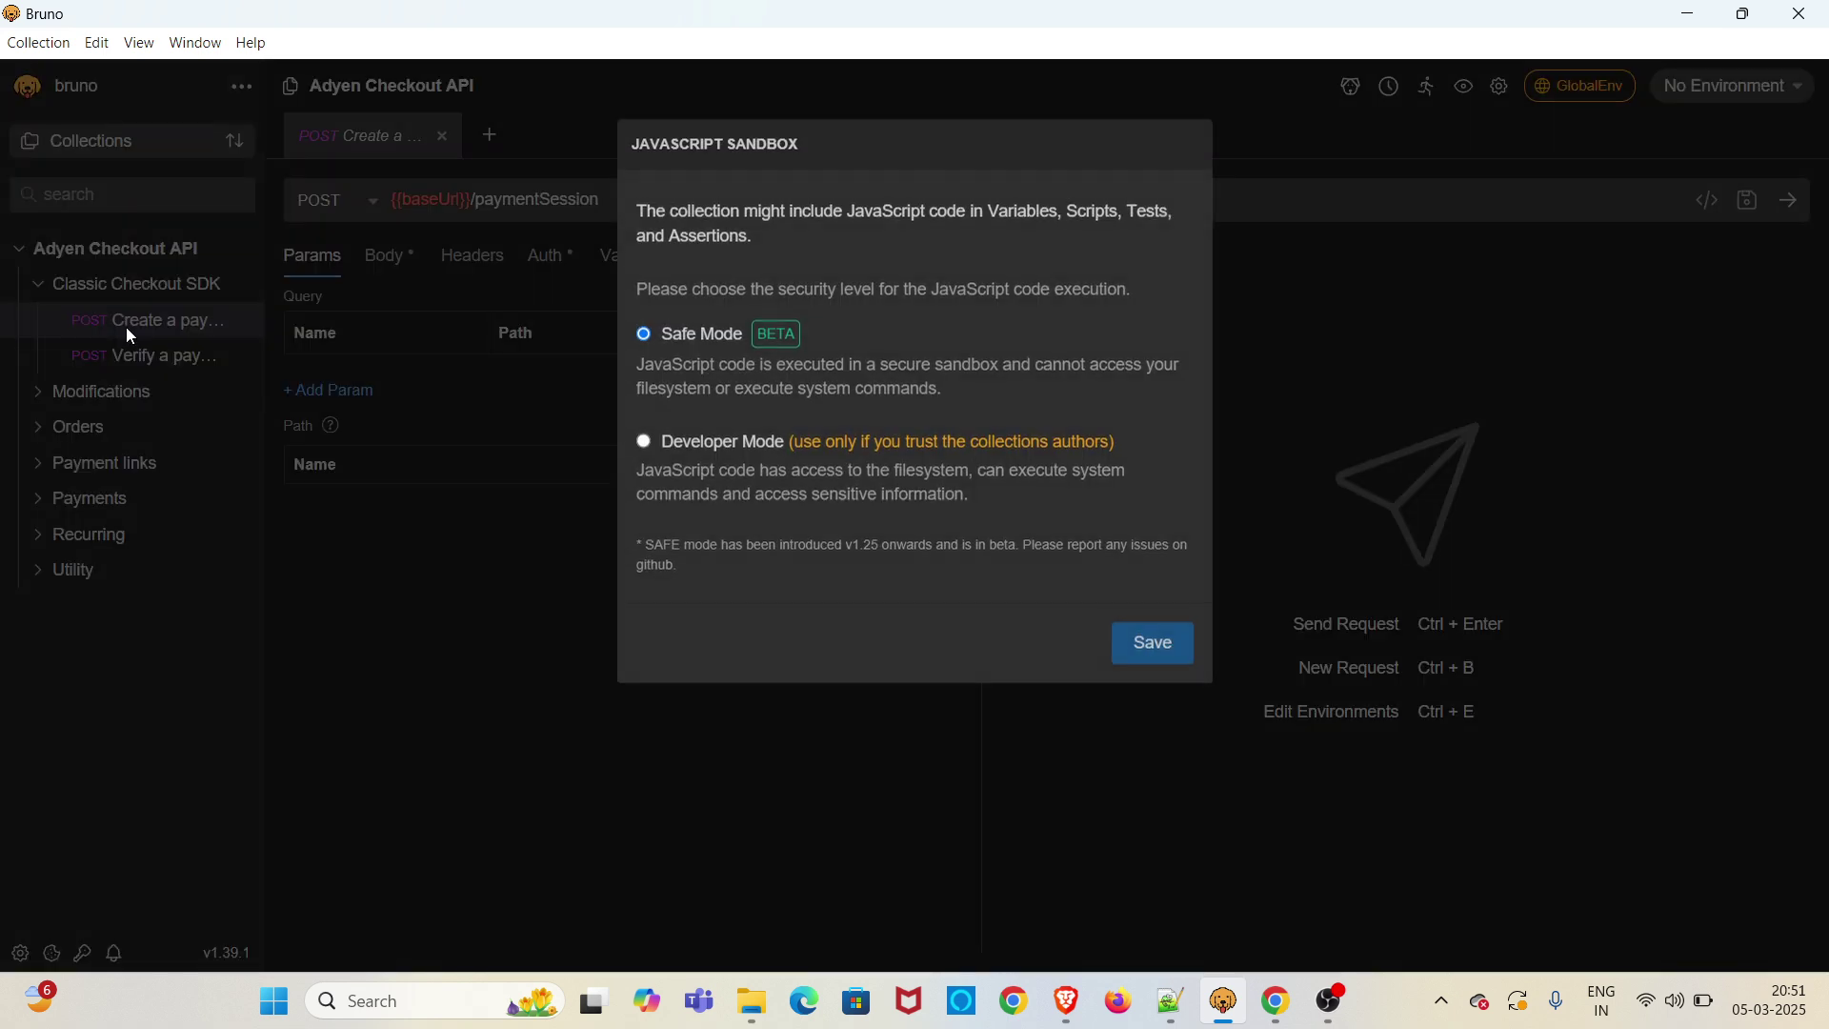
{"action": "left_click", "coordinate": [643, 442]}
{"action": "left_click", "coordinate": [1152, 643]}
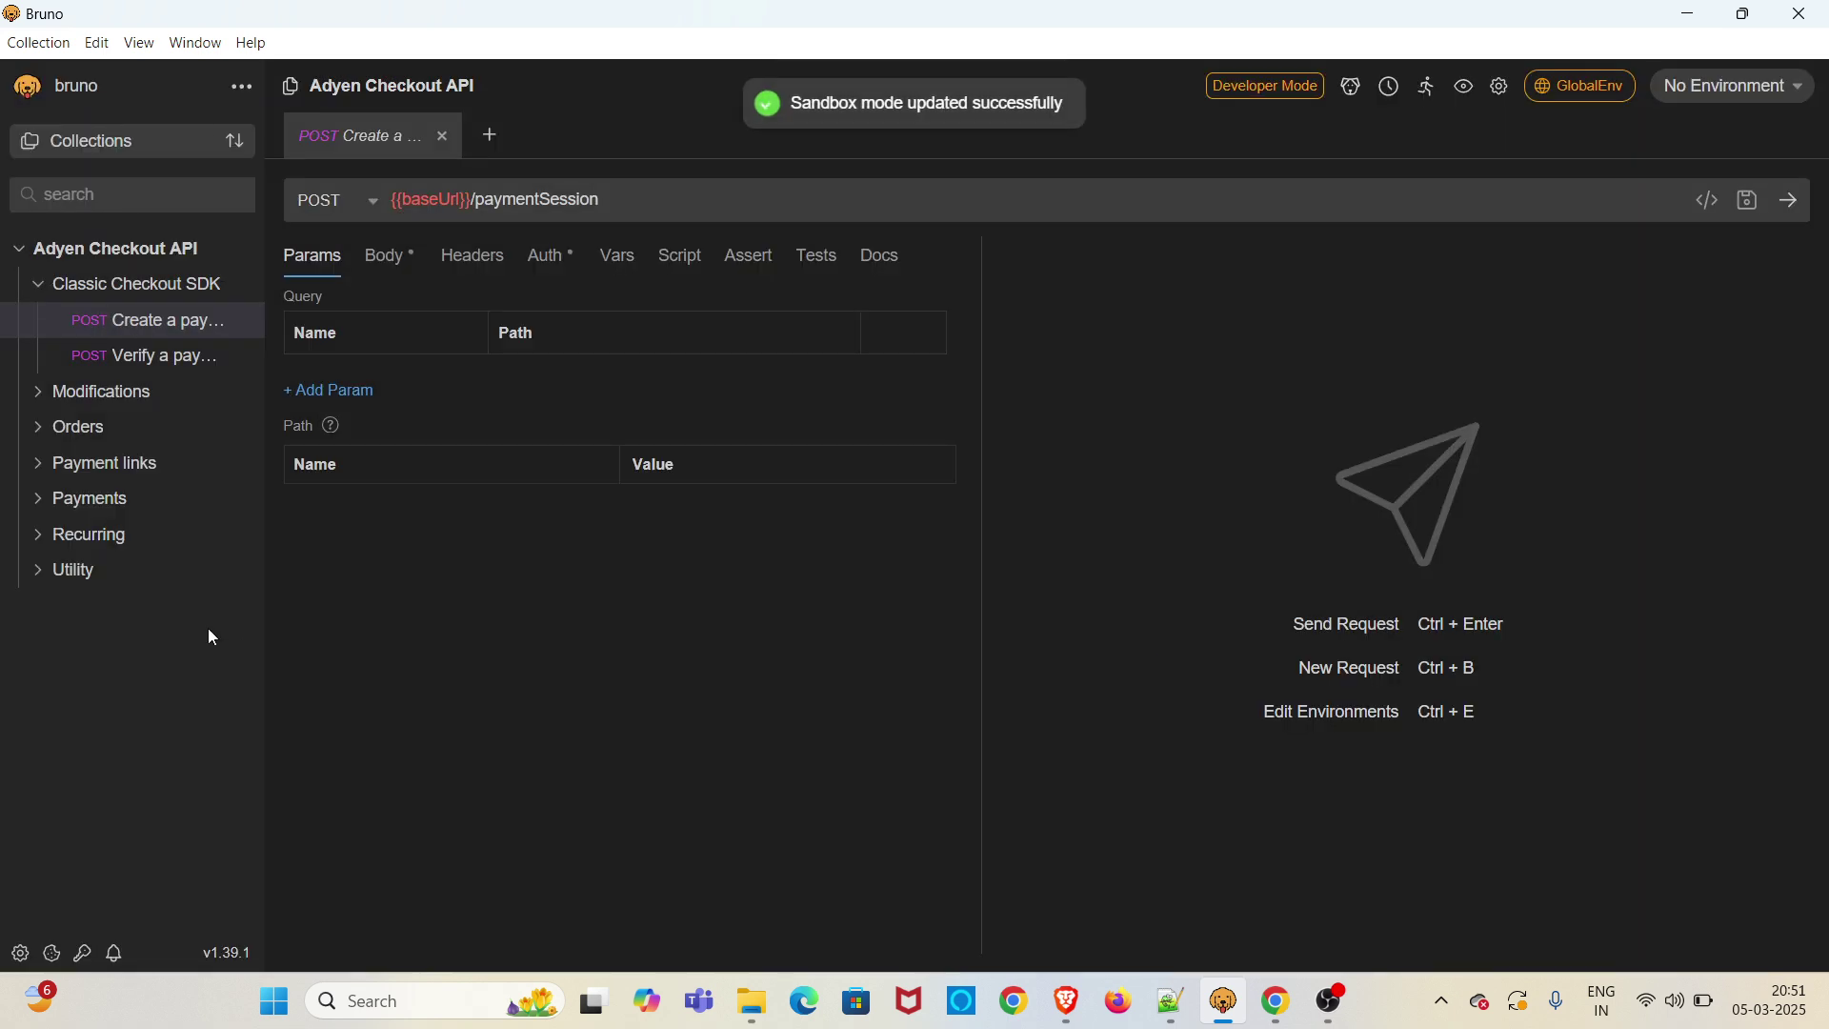
{"action": "left_click", "coordinate": [38, 391]}
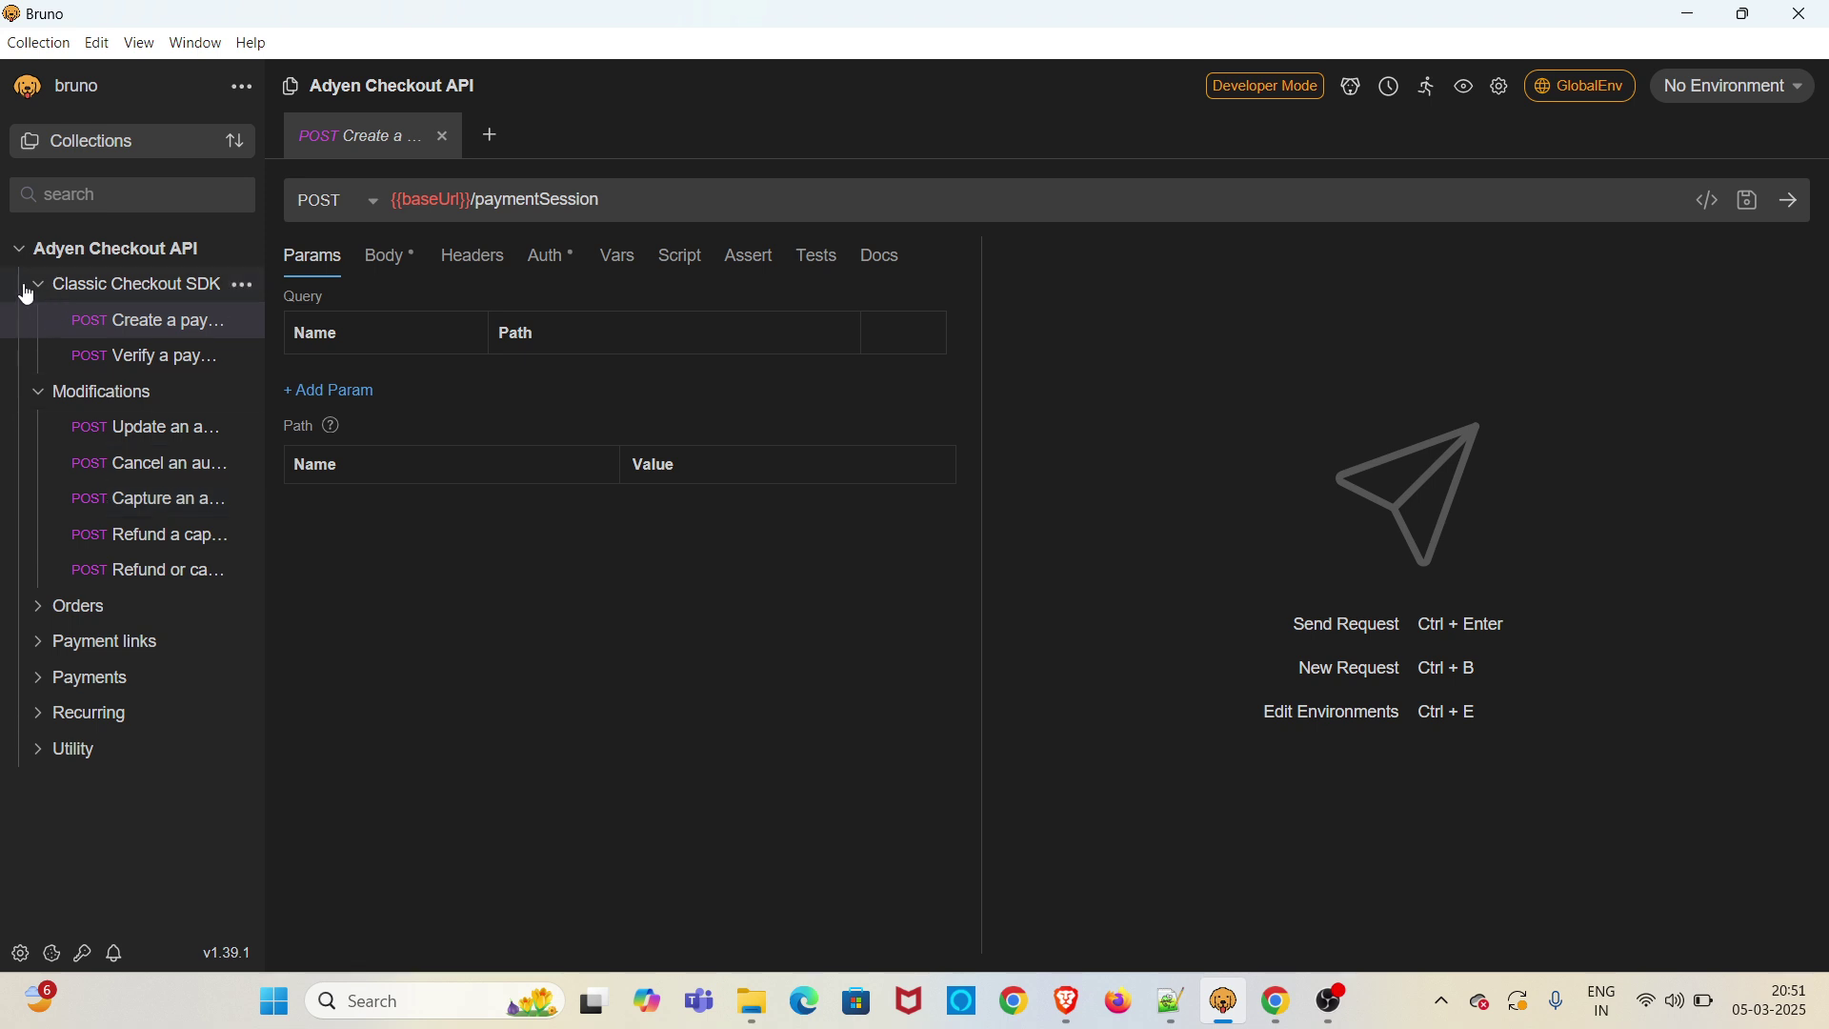
{"action": "left_click", "coordinate": [19, 248]}
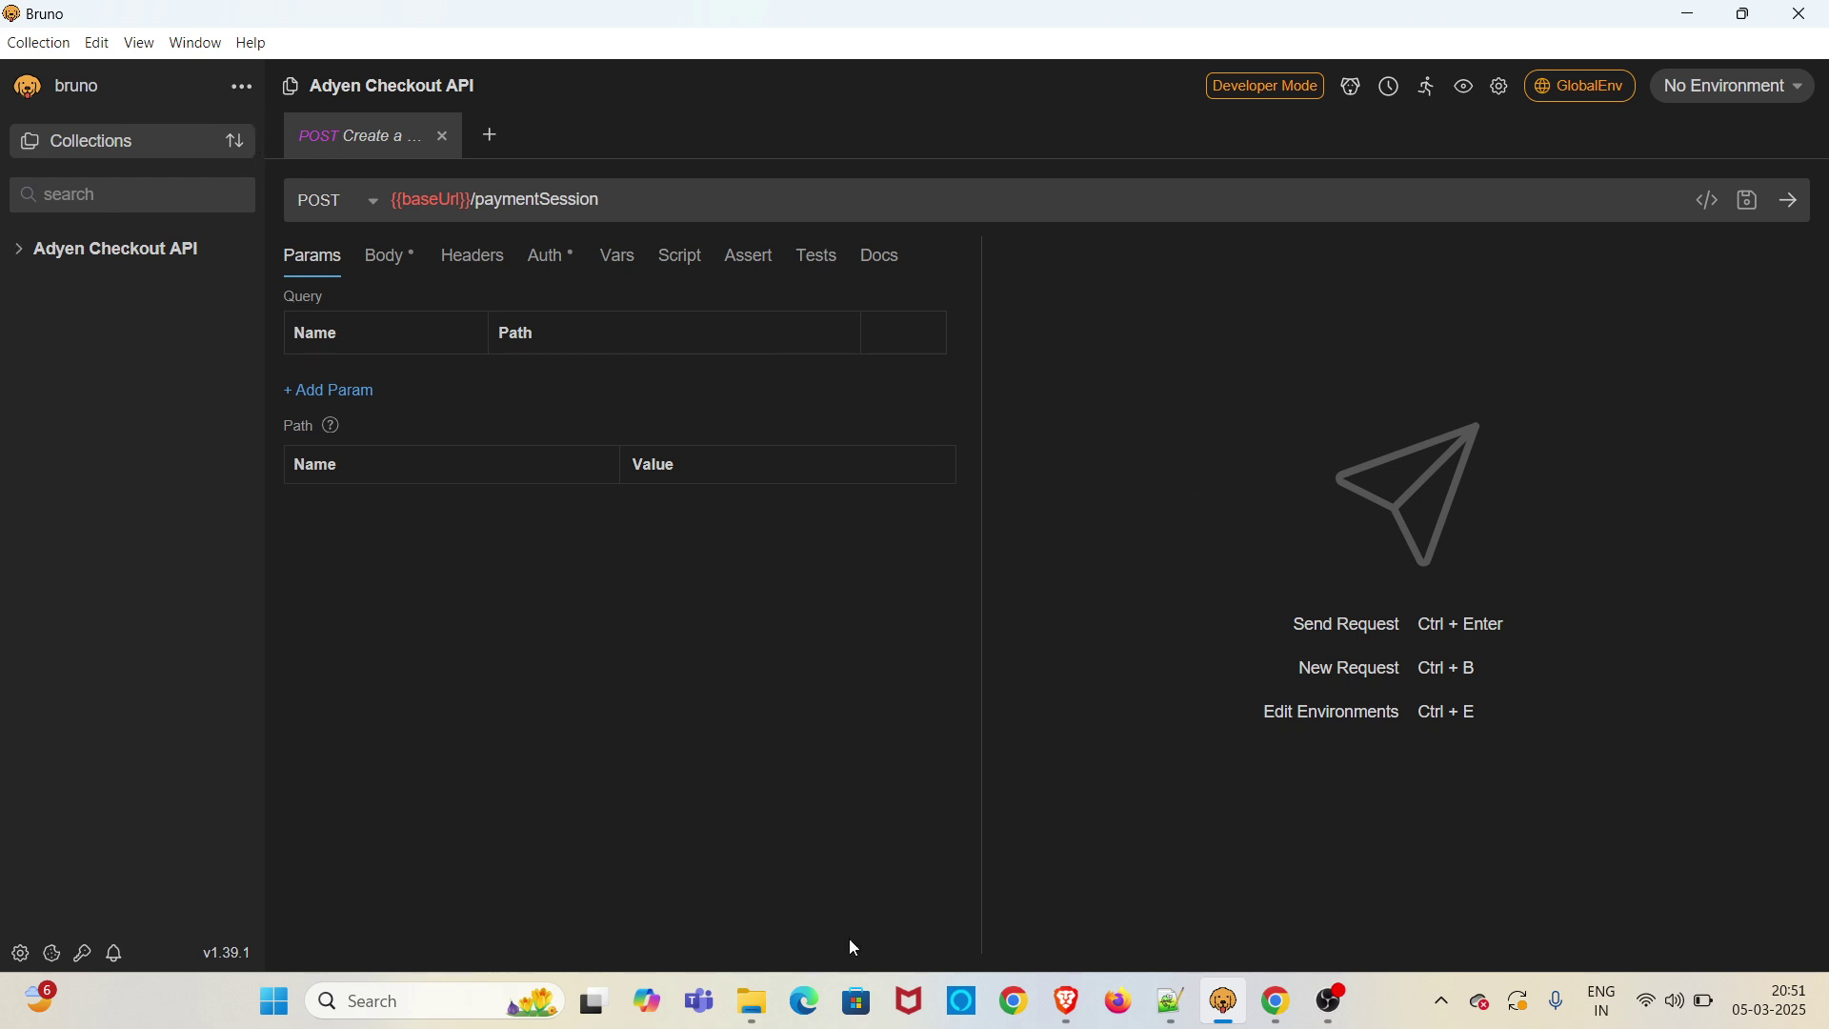
- Open petstore.json from the BrunoAPITesting folder in Notepad++
{"action": "left_click", "coordinate": [753, 1002]}
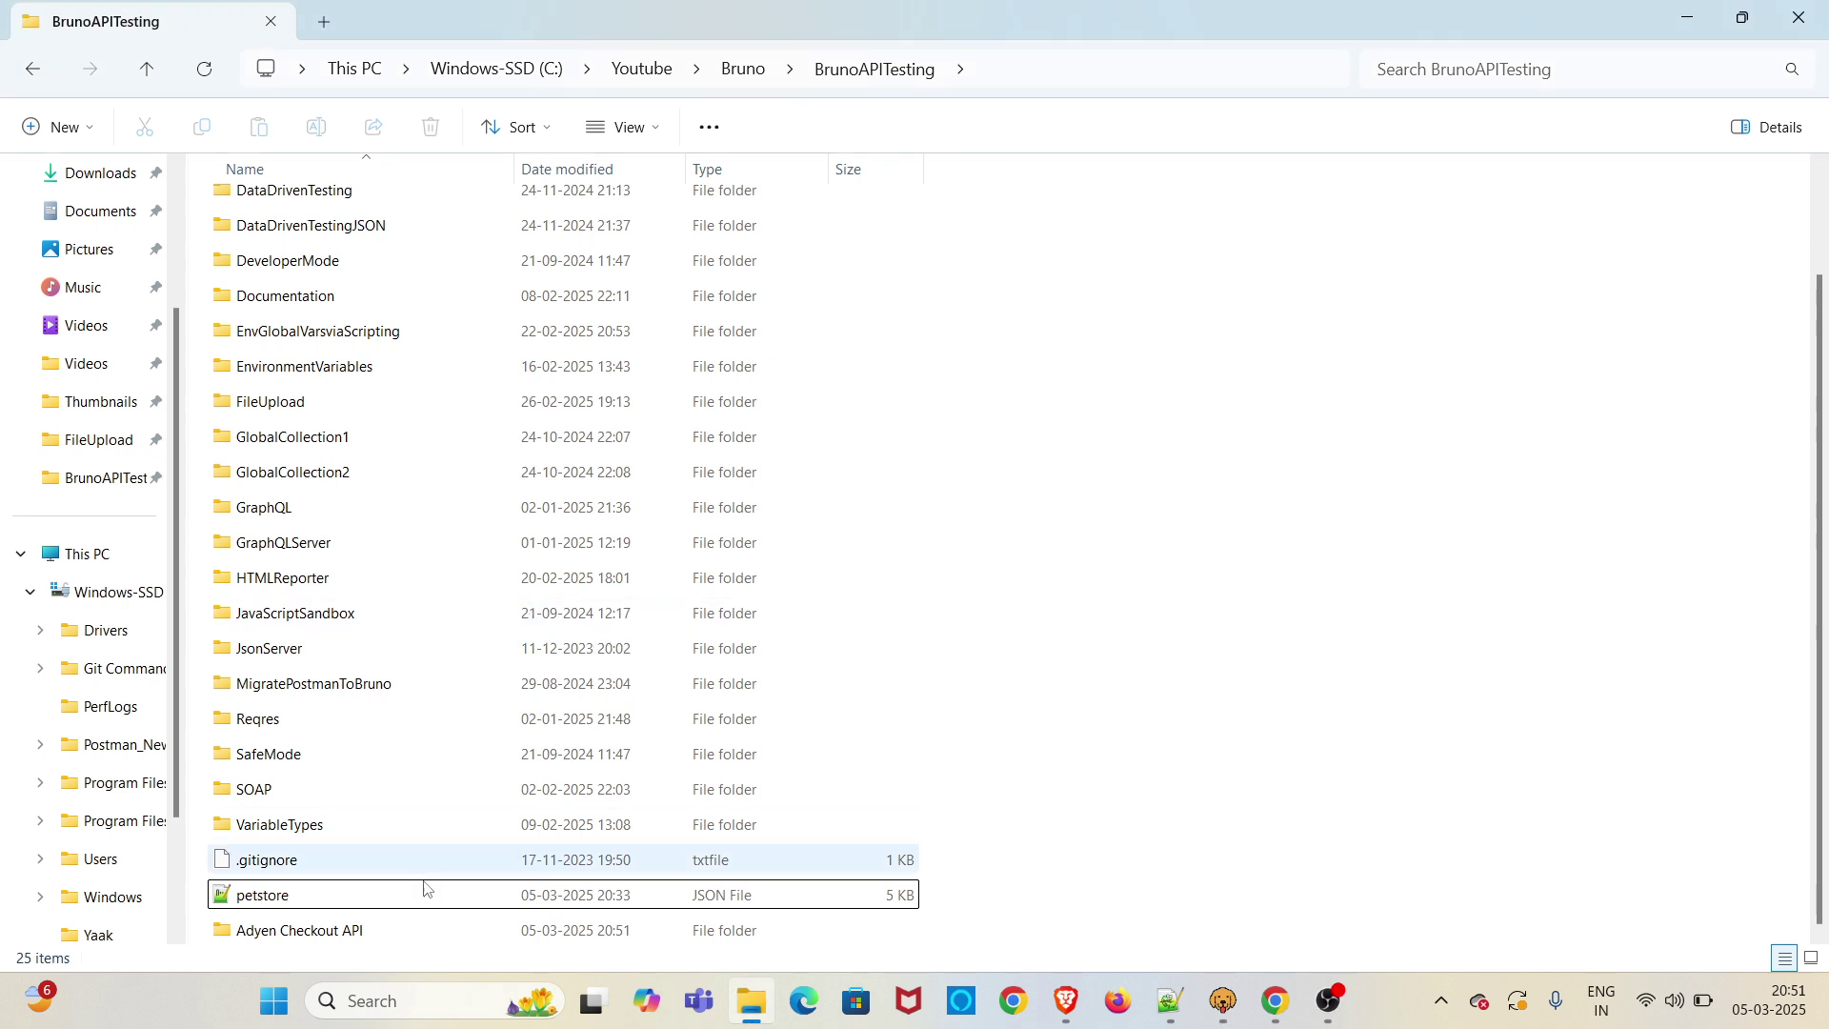
{"action": "left_click", "coordinate": [264, 894]}
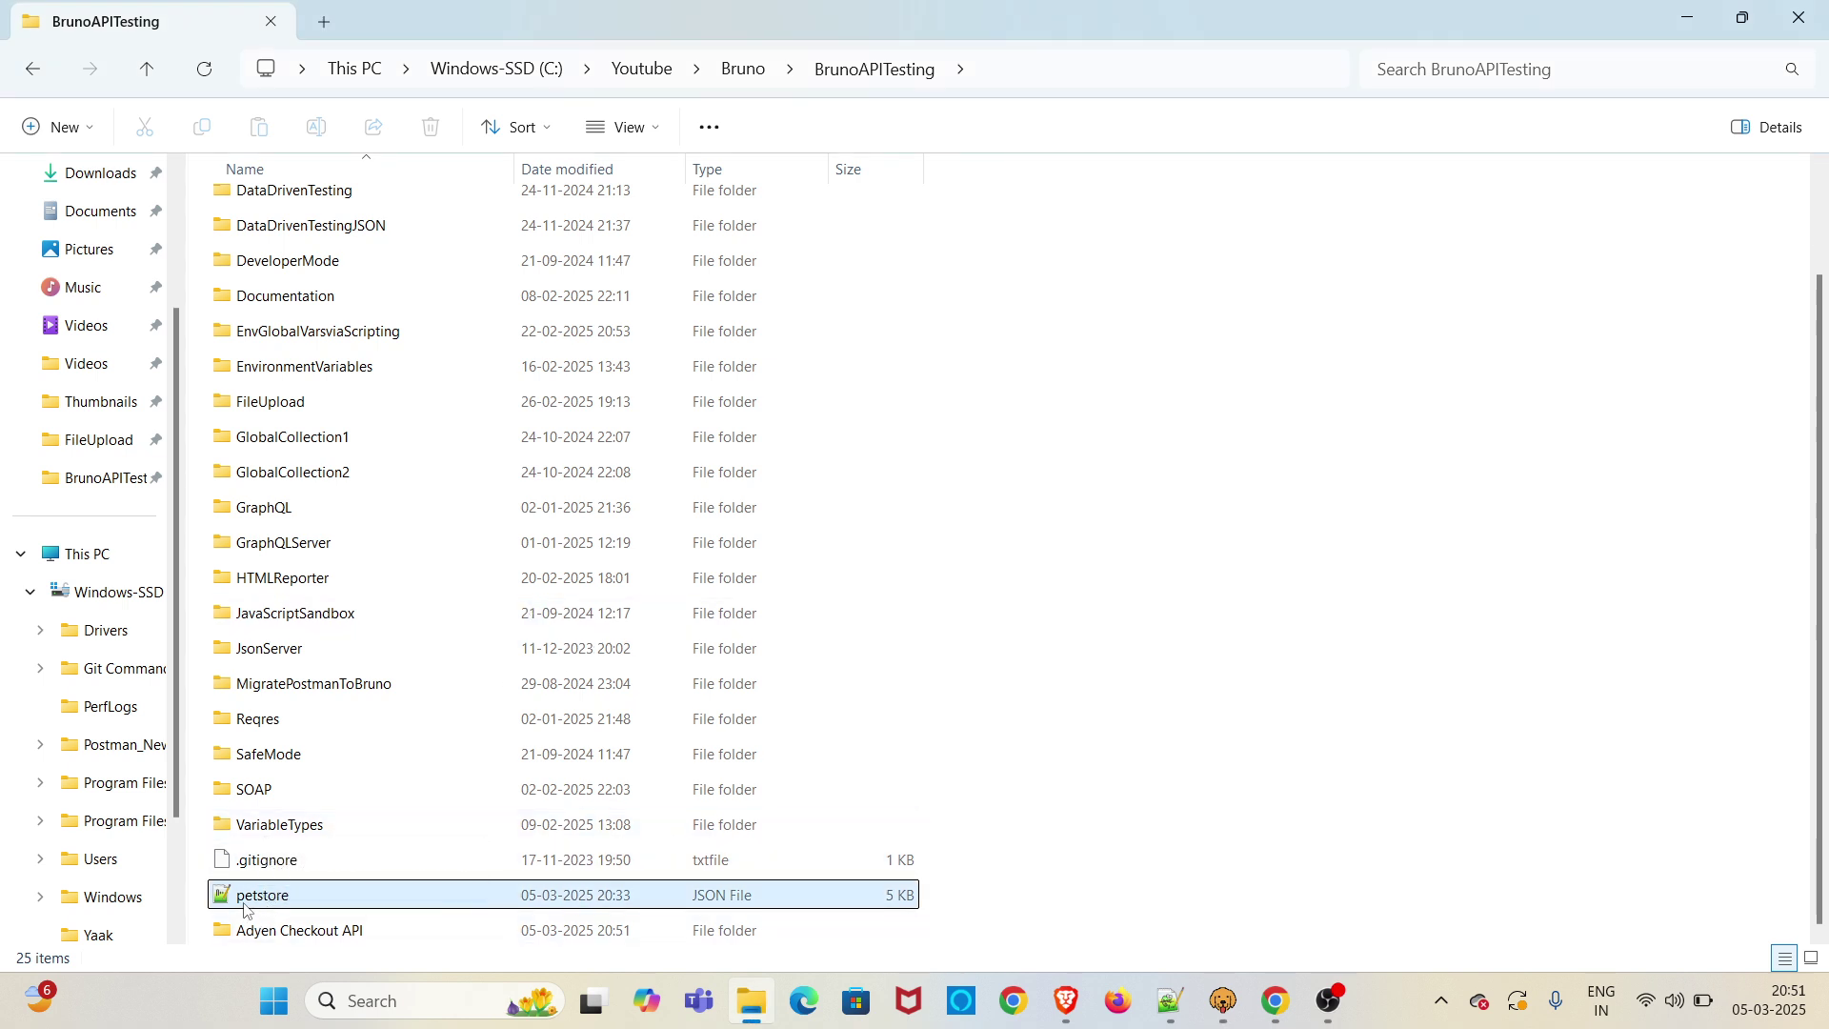
{"action": "left_click", "coordinate": [243, 901]}
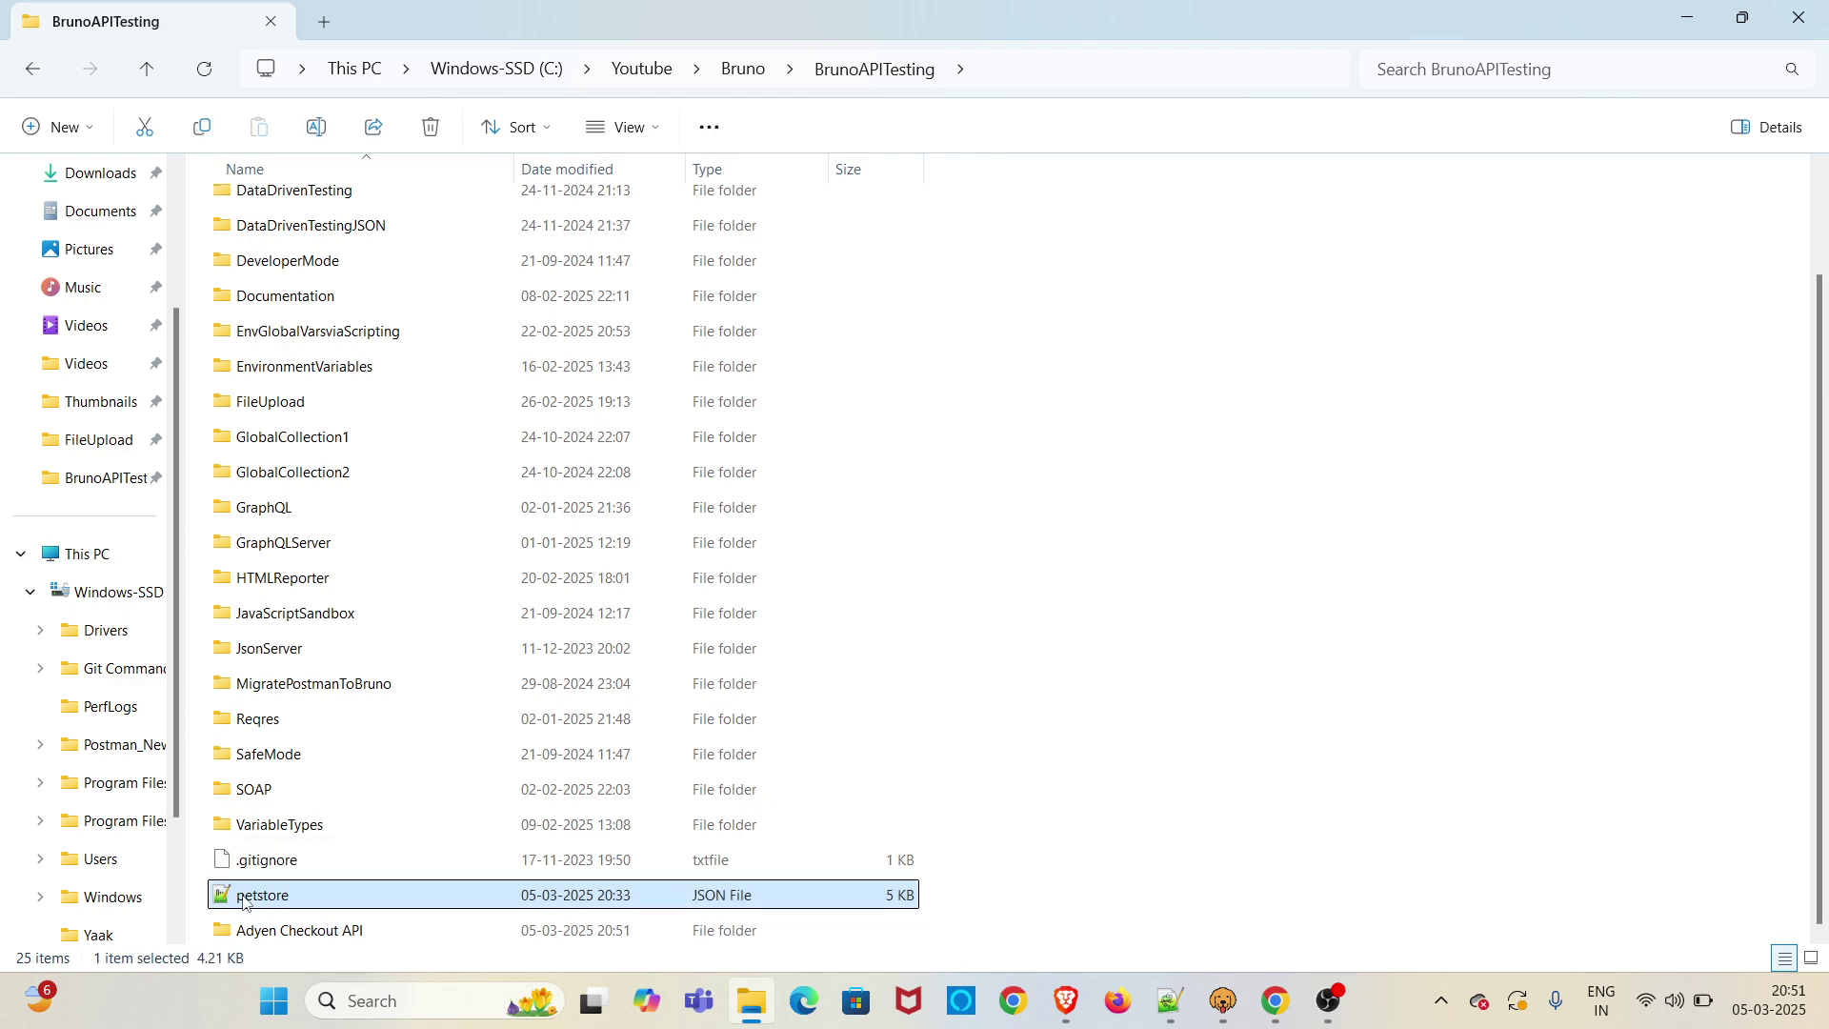
{"action": "double_click", "coordinate": [243, 895]}
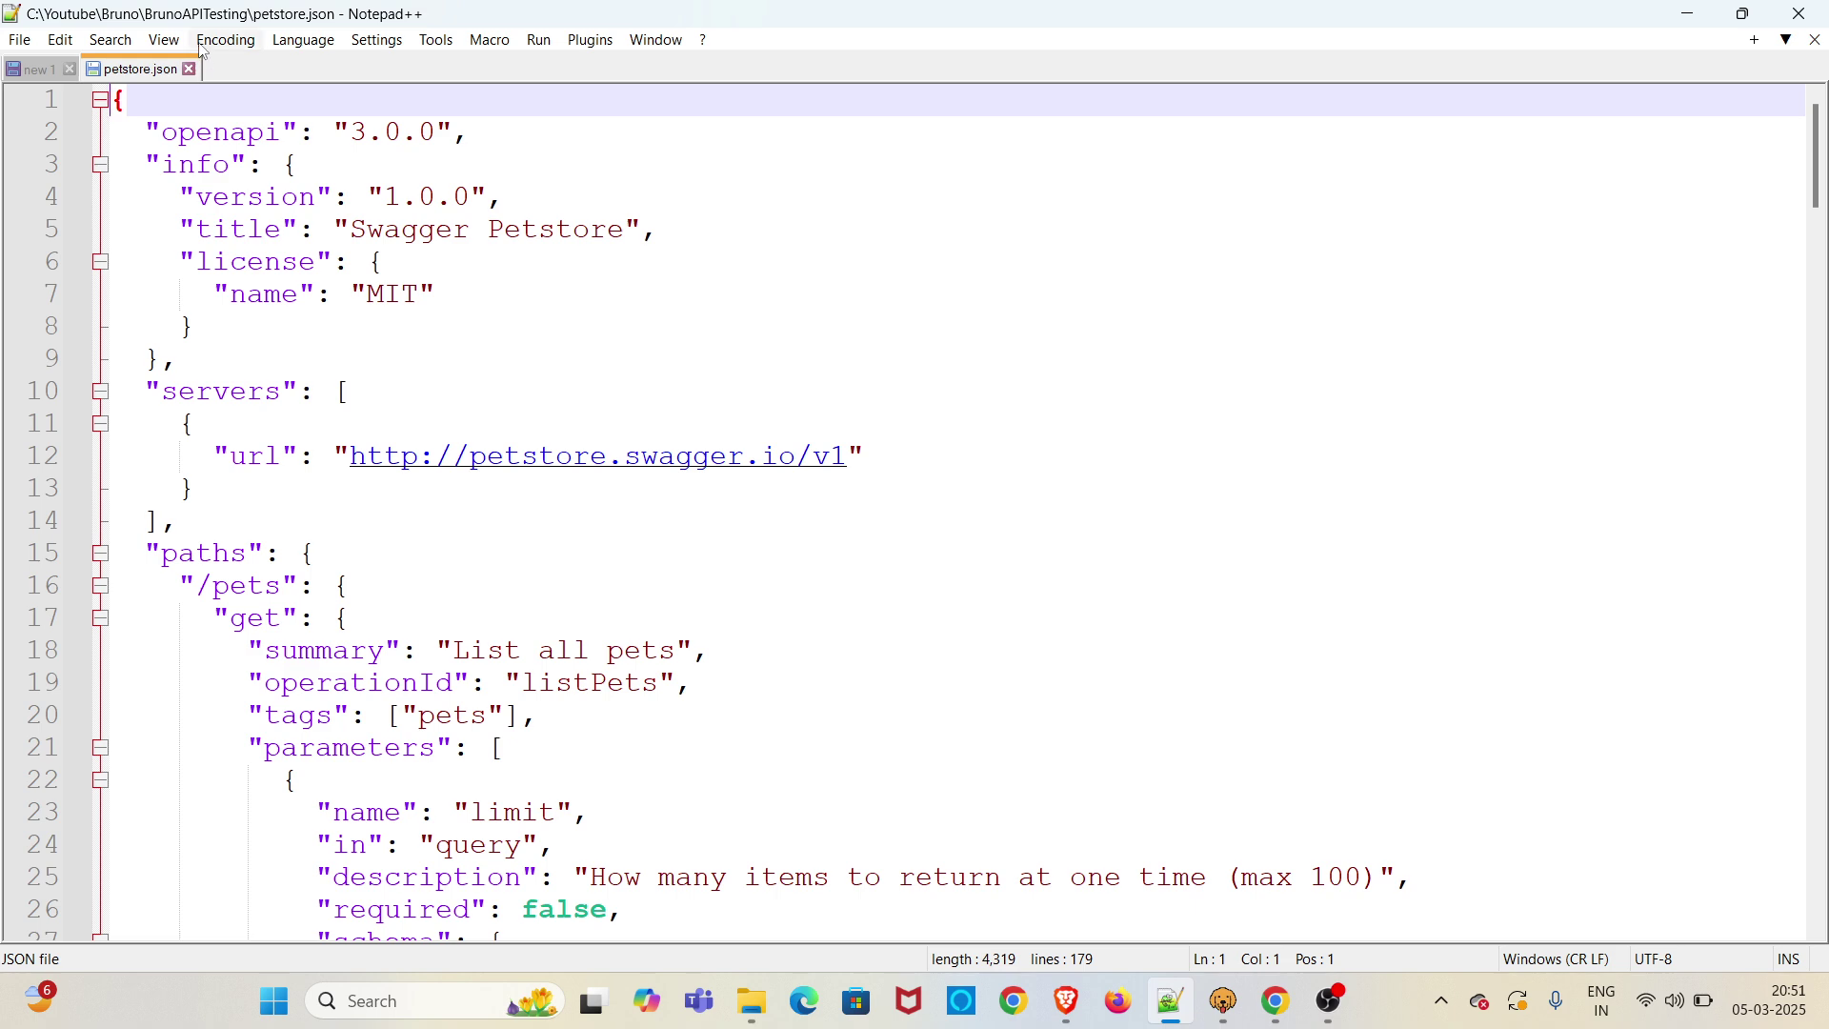
- Review the petstore.json definition's /pets list and create paths
{"action": "key", "text": "shift+Down"}
{"action": "key", "text": "shift+Down"}
{"action": "scroll", "coordinate": [662, 501], "scroll_direction": "down", "scroll_amount": 4}
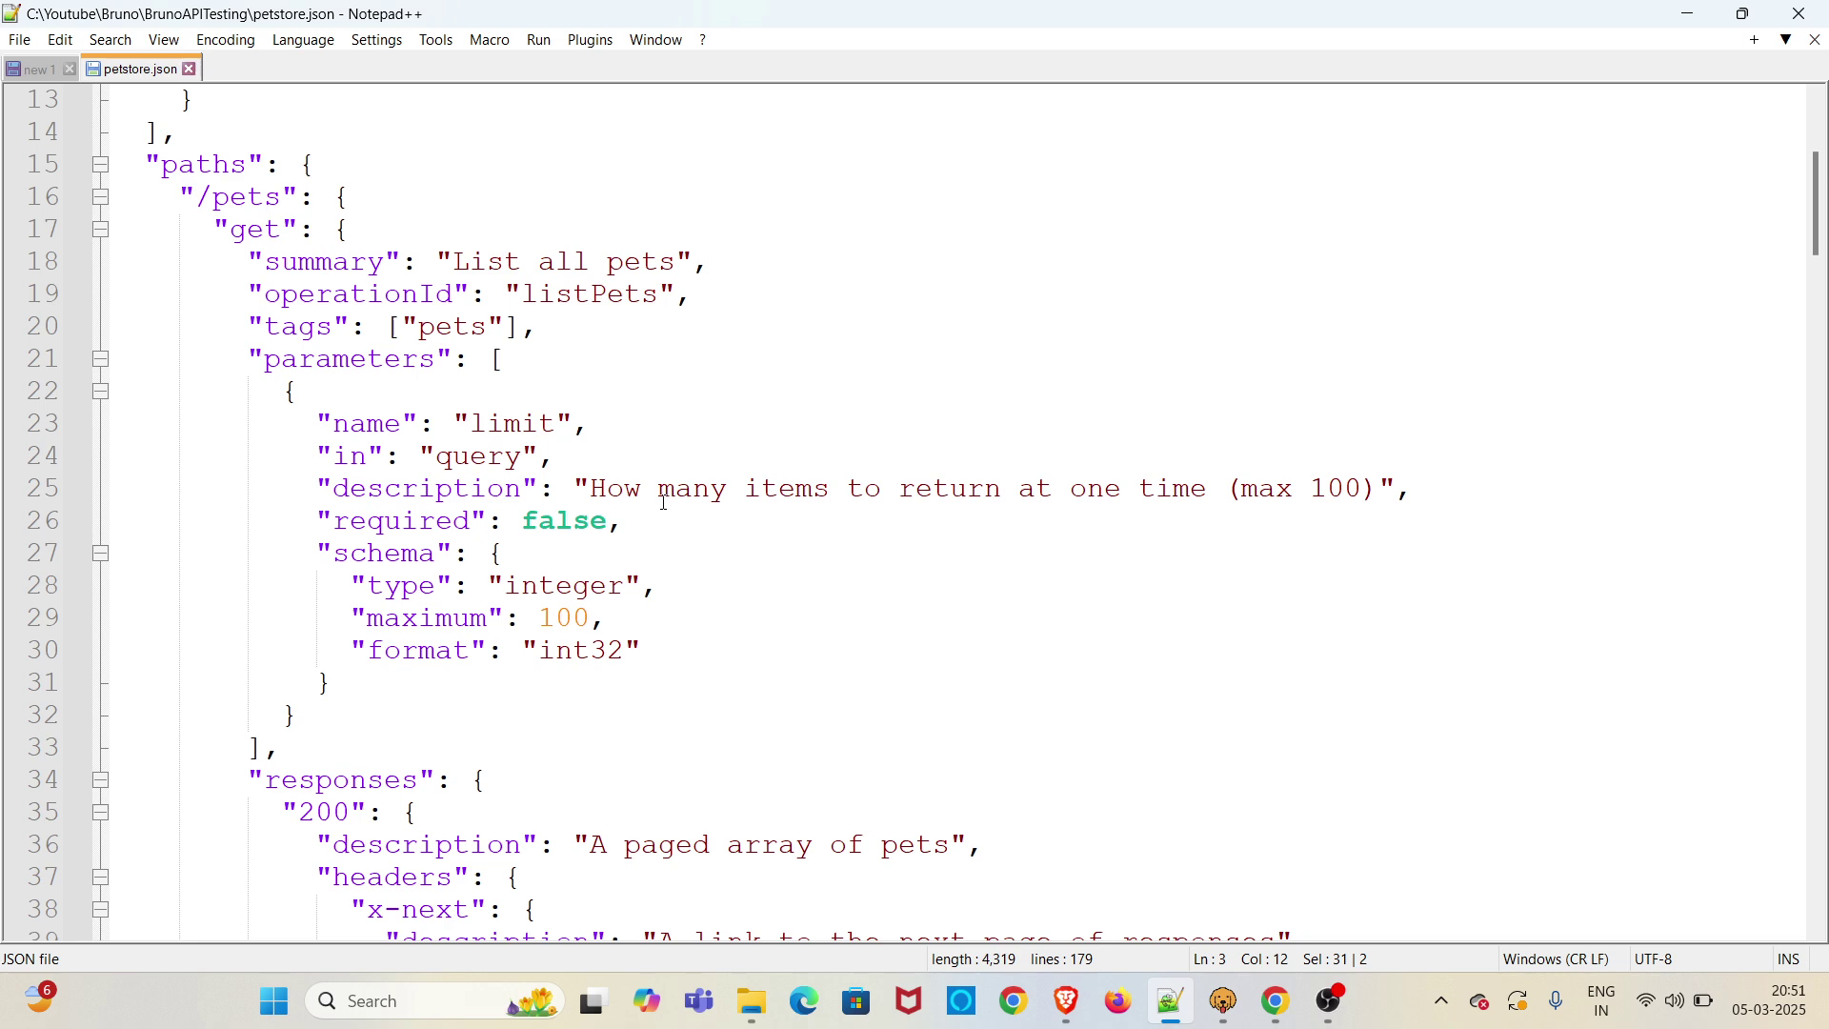
{"action": "scroll", "coordinate": [662, 502], "scroll_direction": "down", "scroll_amount": 3}
{"action": "scroll", "coordinate": [663, 501], "scroll_direction": "down", "scroll_amount": 4}
{"action": "scroll", "coordinate": [662, 498], "scroll_direction": "up", "scroll_amount": 5}
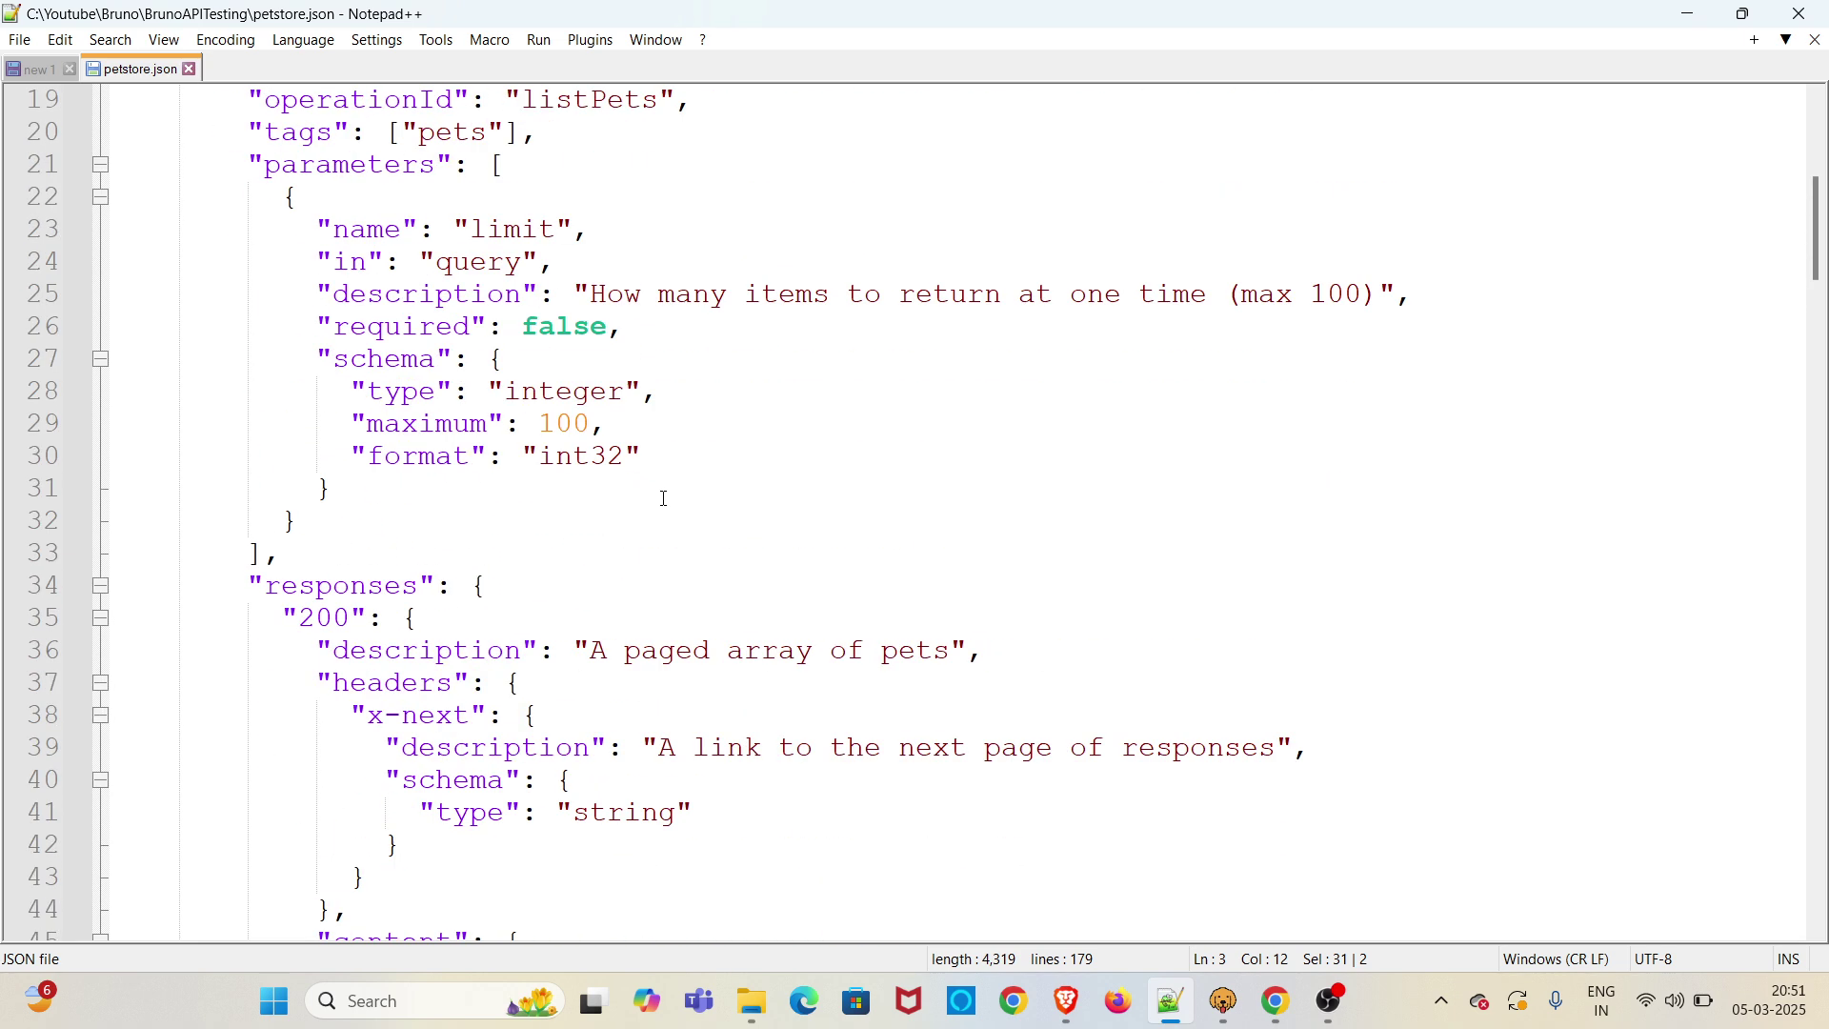
{"action": "scroll", "coordinate": [662, 497], "scroll_direction": "down", "scroll_amount": 3}
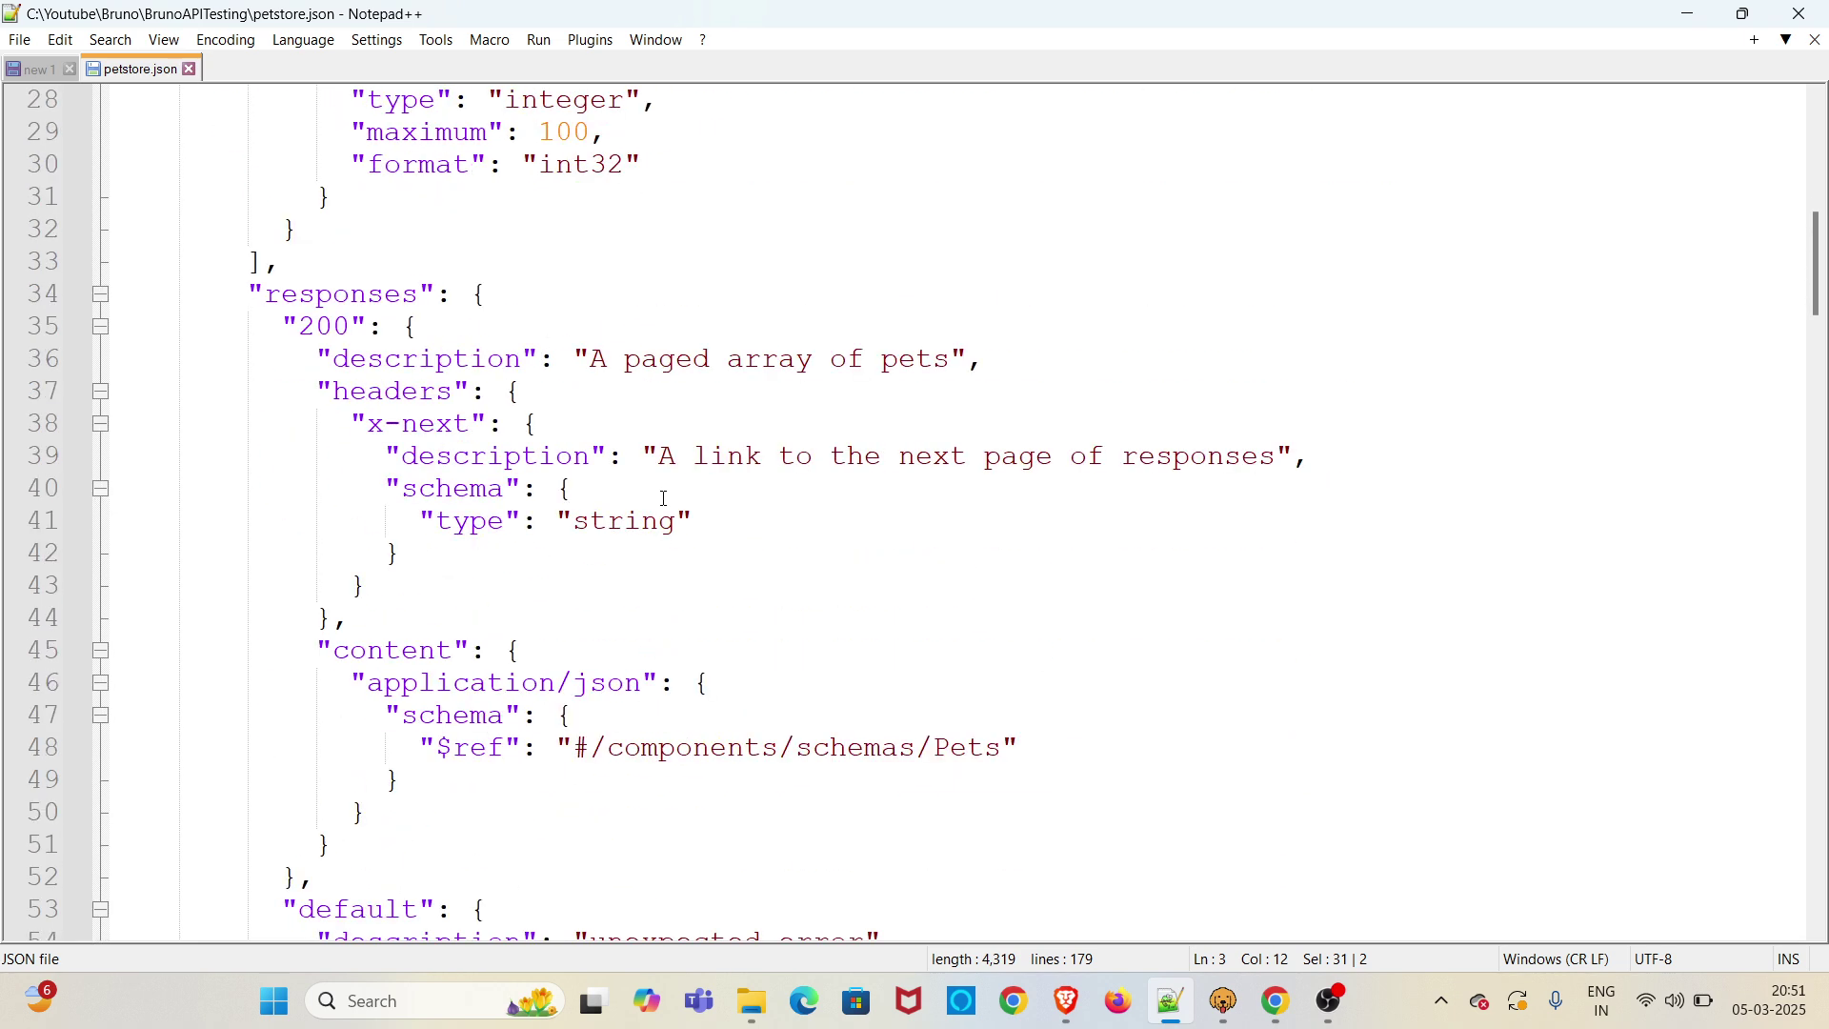
{"action": "scroll", "coordinate": [662, 498], "scroll_direction": "down", "scroll_amount": 4}
{"action": "scroll", "coordinate": [662, 498], "scroll_direction": "down", "scroll_amount": 4}
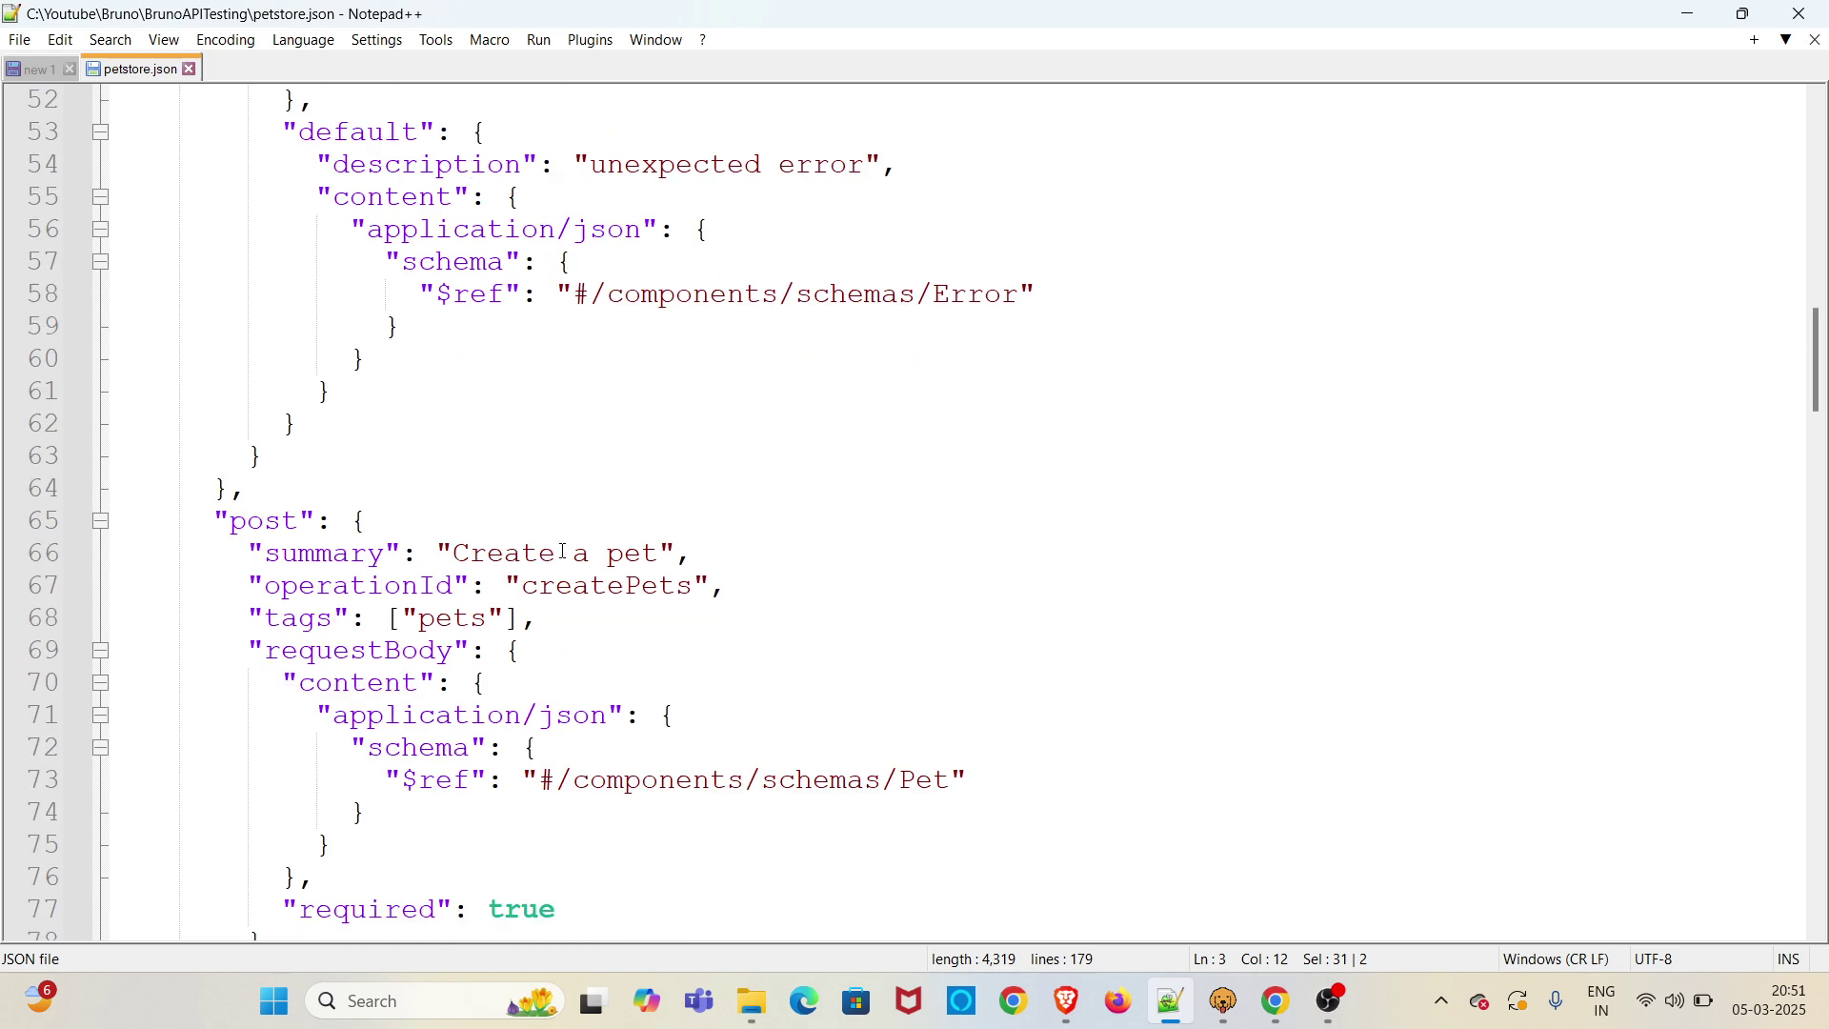
{"action": "scroll", "coordinate": [562, 552], "scroll_direction": "up", "scroll_amount": 1}
{"action": "scroll", "coordinate": [643, 500], "scroll_direction": "up", "scroll_amount": 8}
{"action": "scroll", "coordinate": [715, 472], "scroll_direction": "up", "scroll_amount": 3}
{"action": "scroll", "coordinate": [788, 448], "scroll_direction": "up", "scroll_amount": 2}
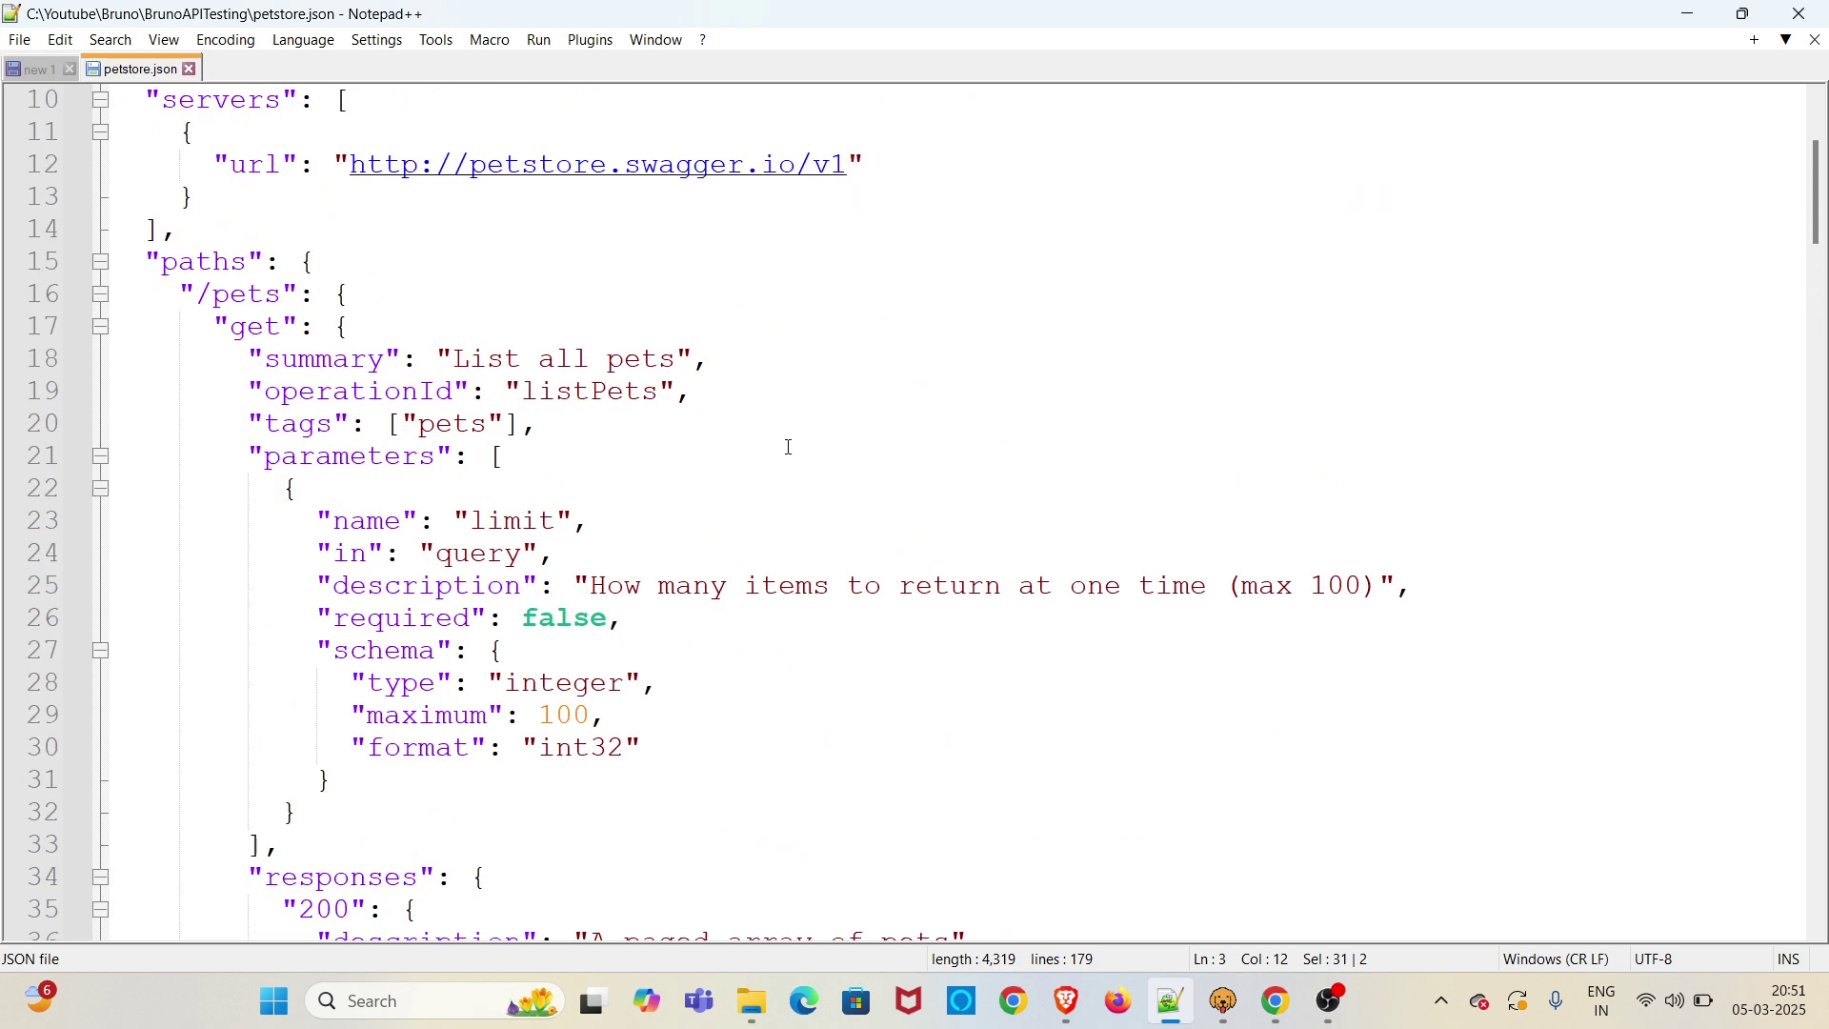
- Load petstore.json as the OpenAPI V3 file to import into Bruno
{"action": "left_click", "coordinate": [1224, 1001]}
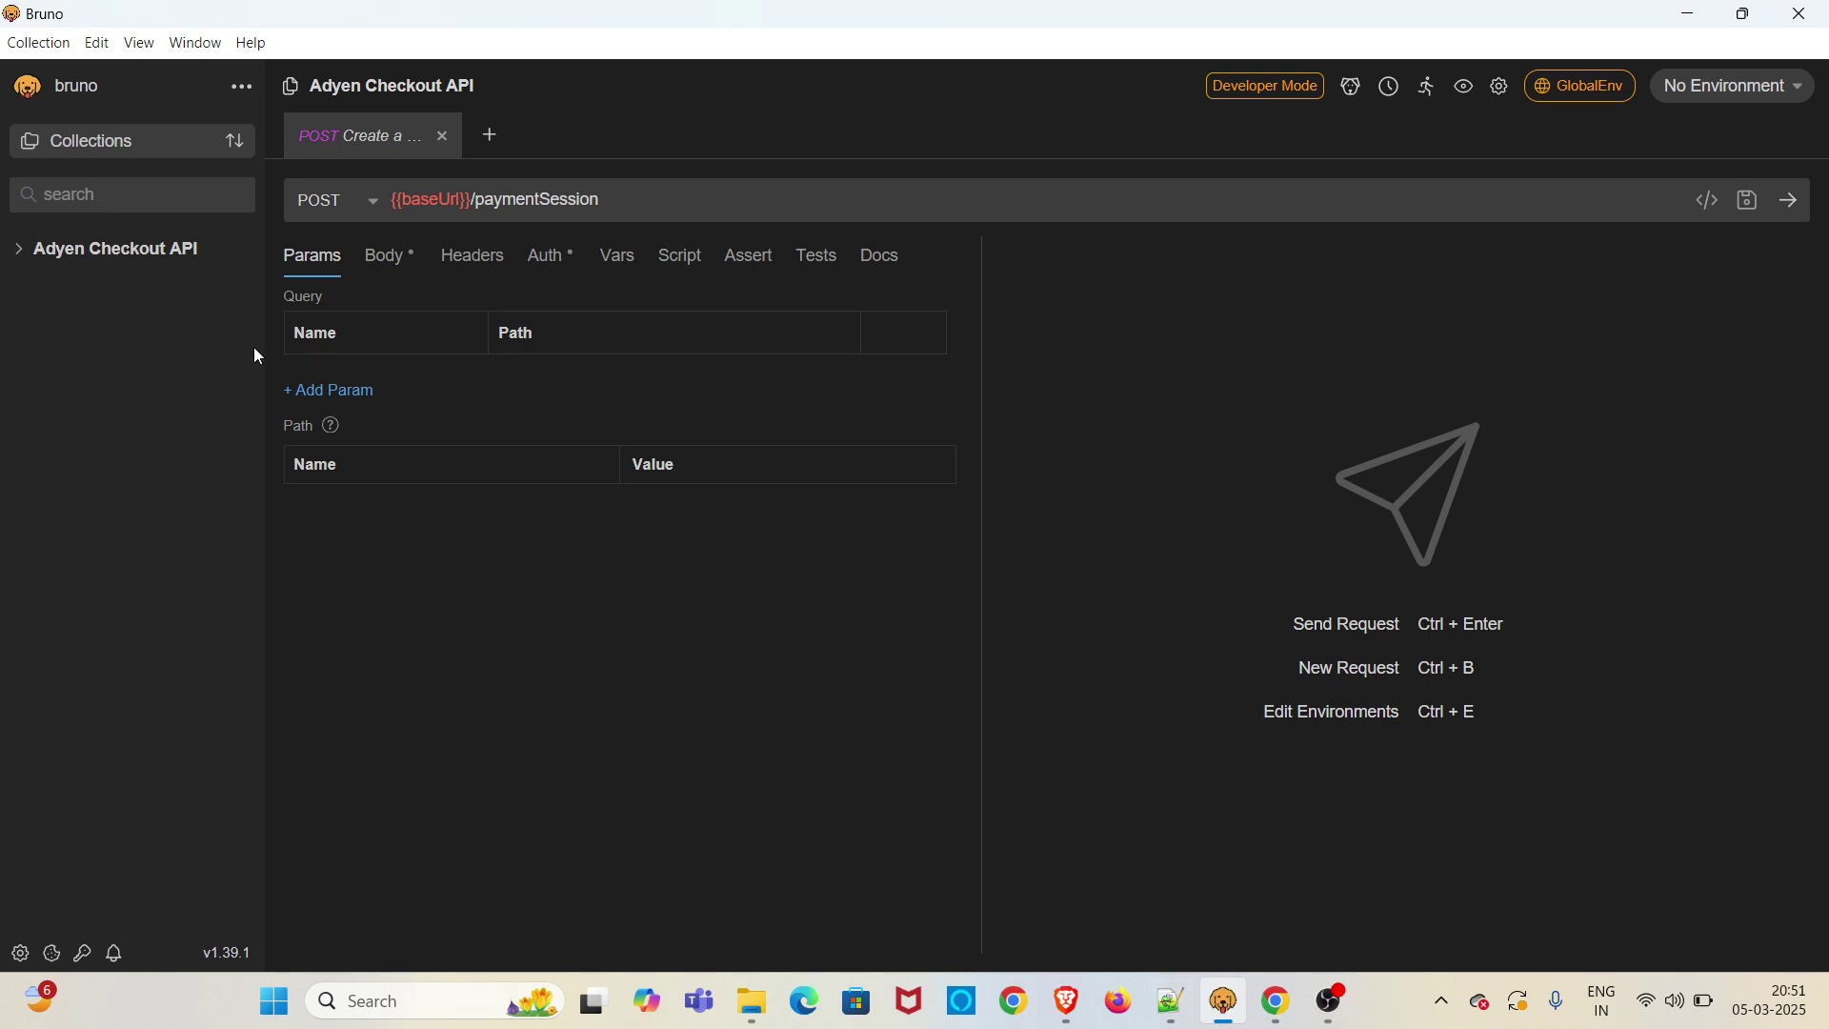
{"action": "left_click", "coordinate": [242, 87]}
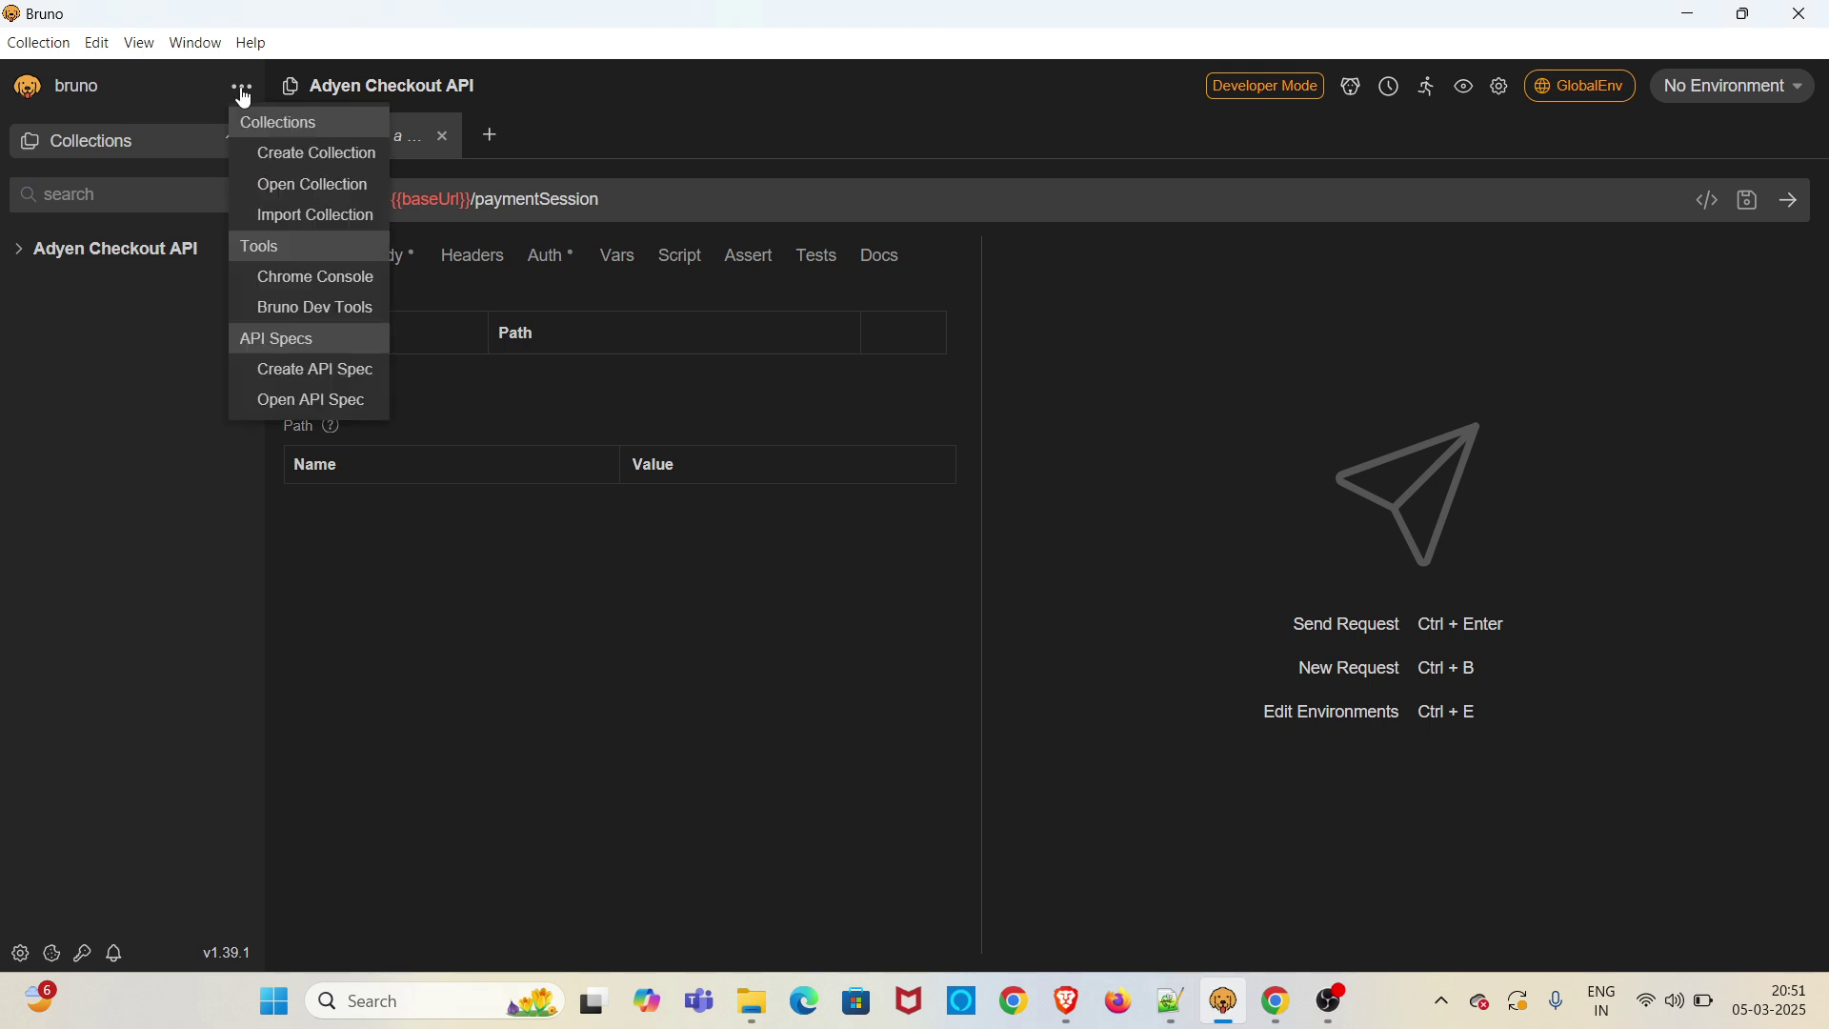
{"action": "left_click", "coordinate": [273, 215]}
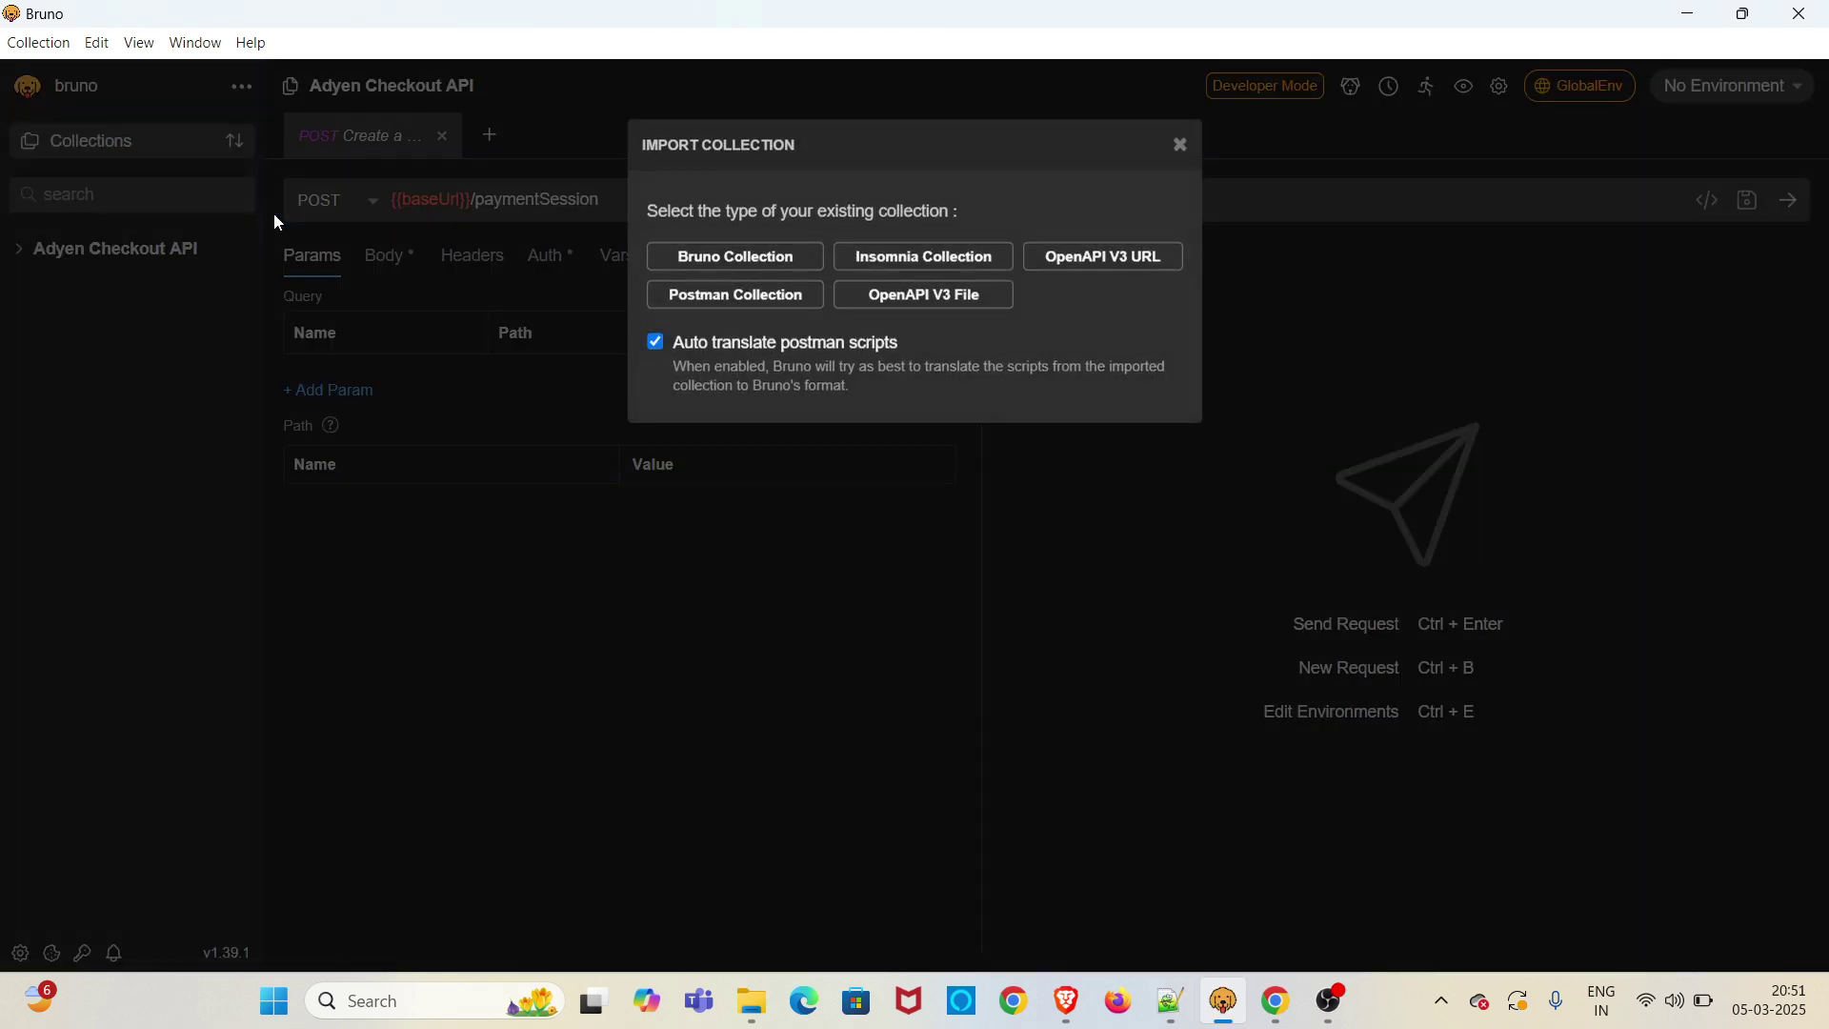
{"action": "left_click", "coordinate": [949, 304]}
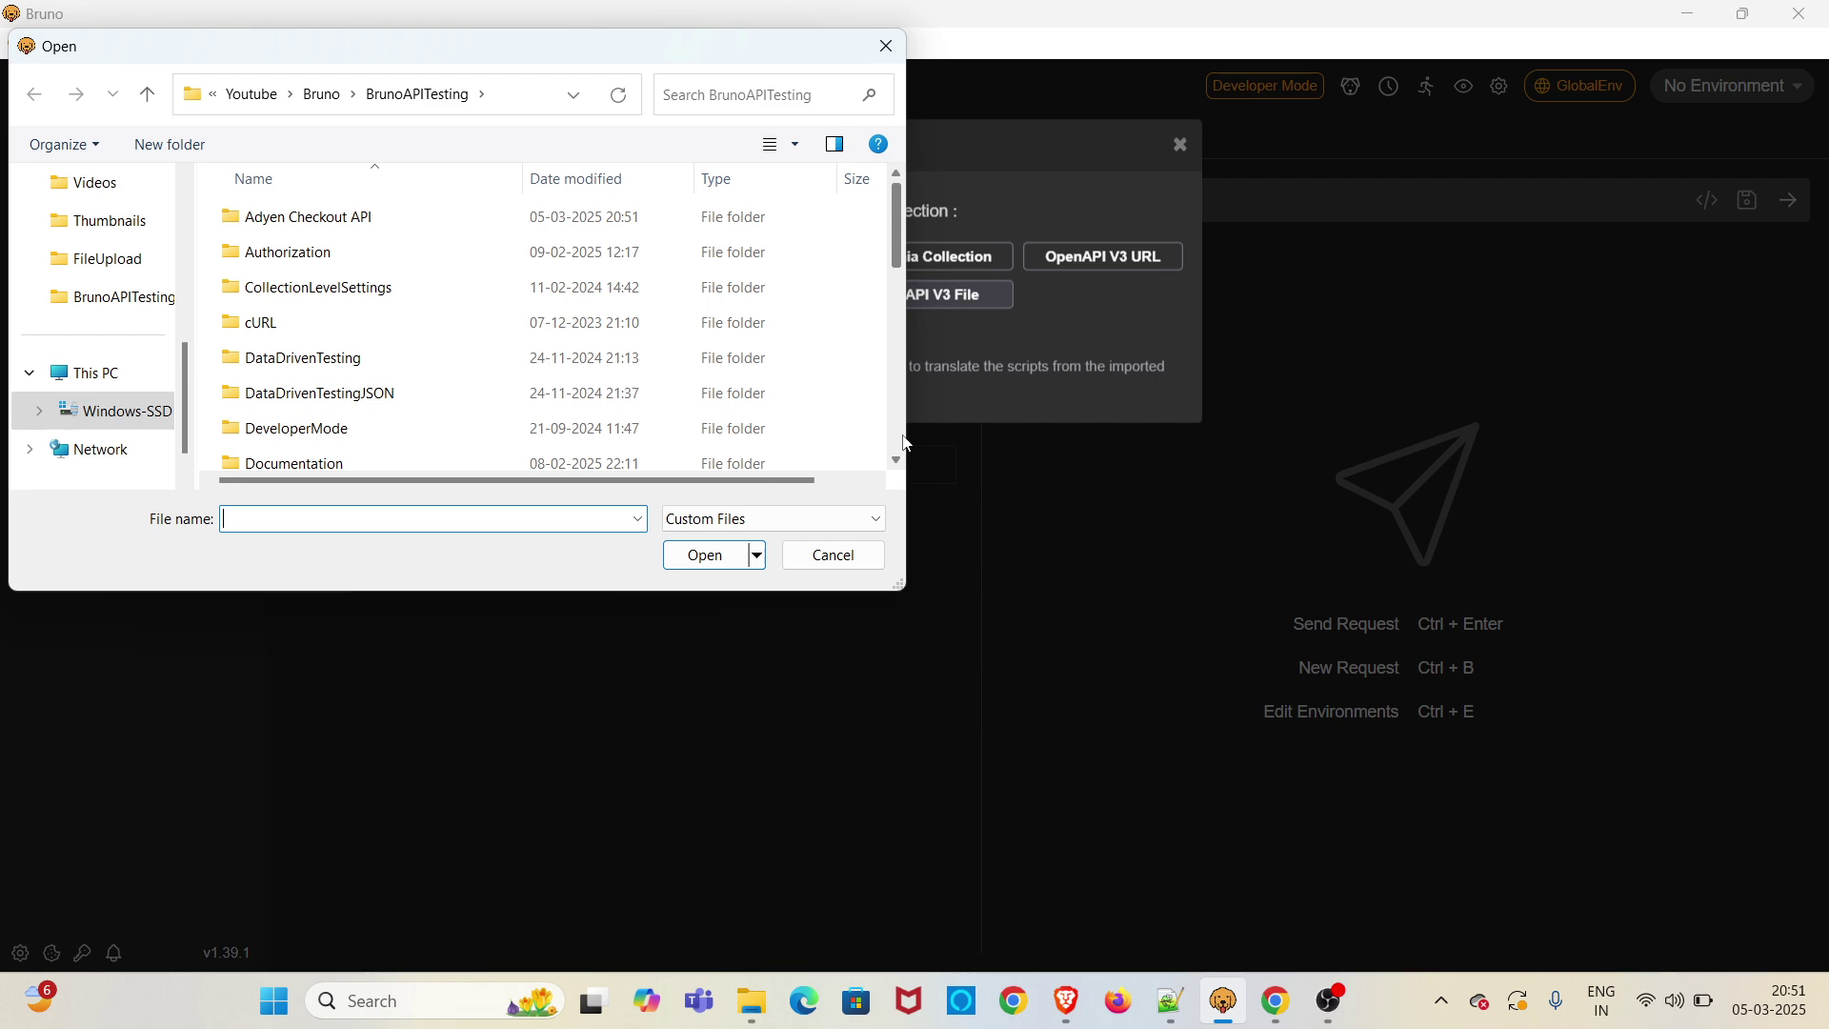
{"action": "scroll", "coordinate": [361, 377], "scroll_direction": "down", "scroll_amount": 3}
{"action": "scroll", "coordinate": [361, 375], "scroll_direction": "down", "scroll_amount": 3}
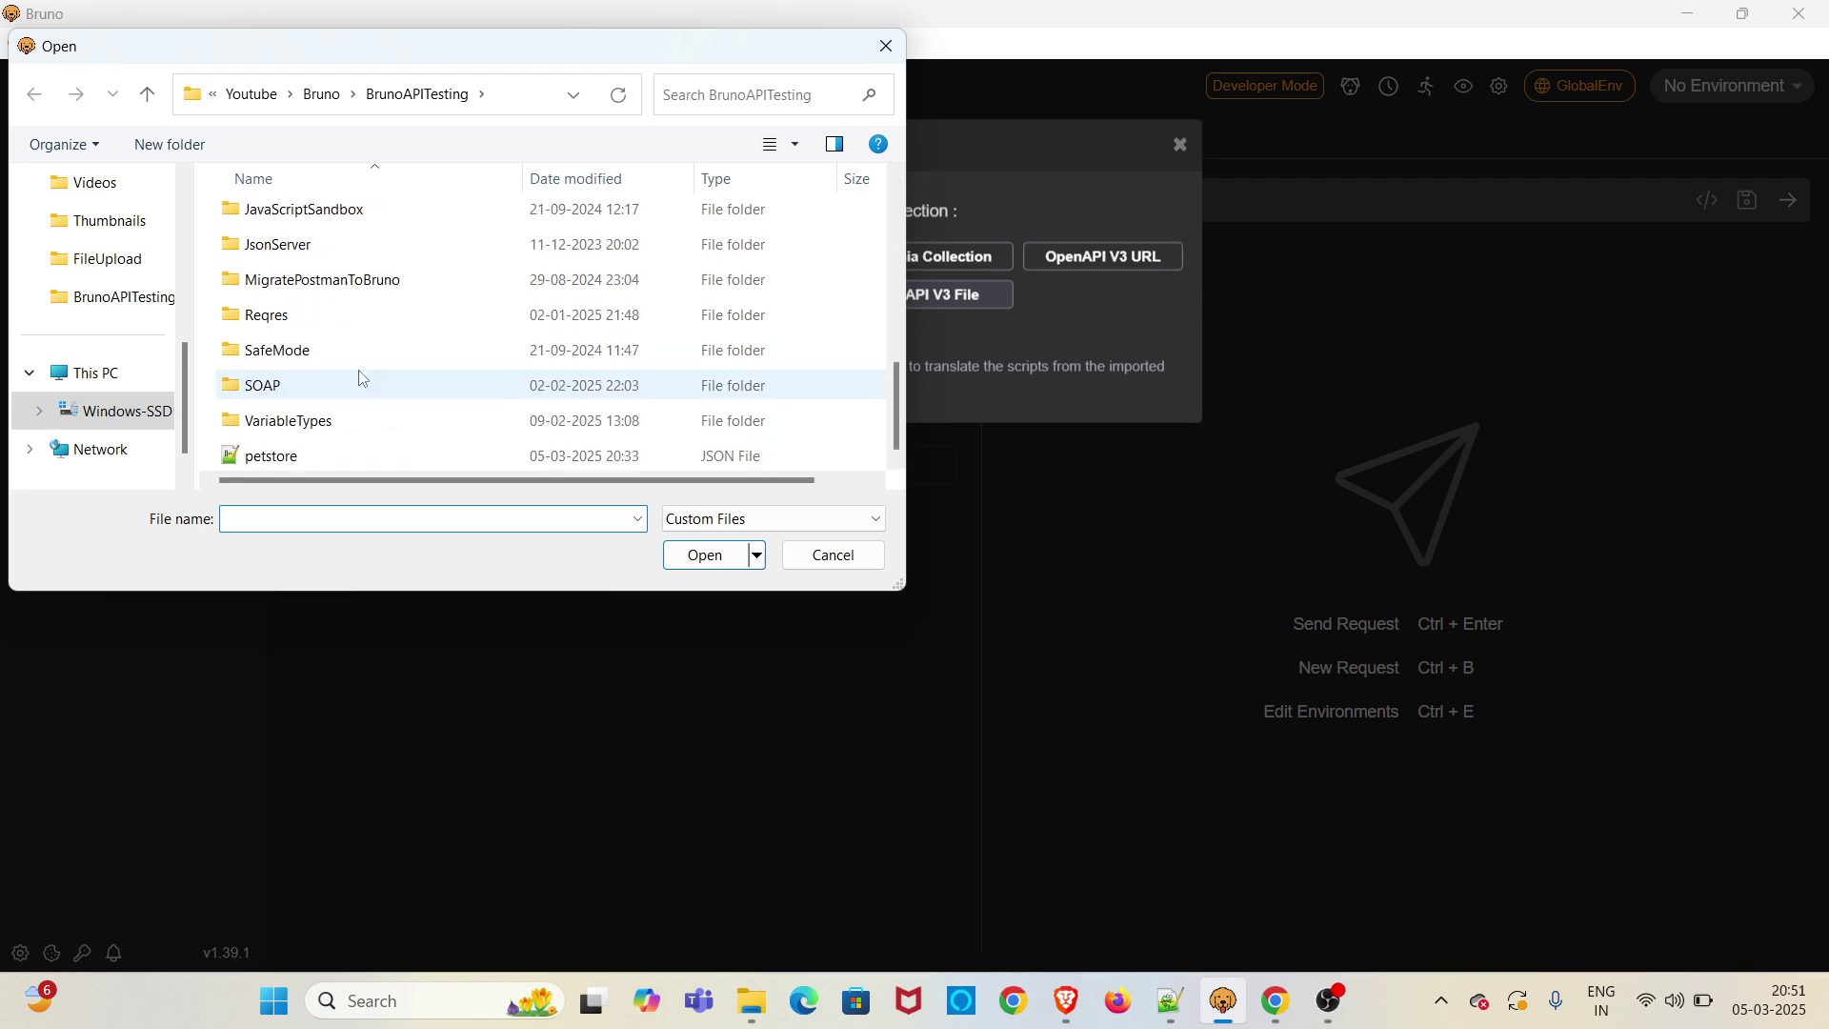
{"action": "left_click", "coordinate": [270, 454]}
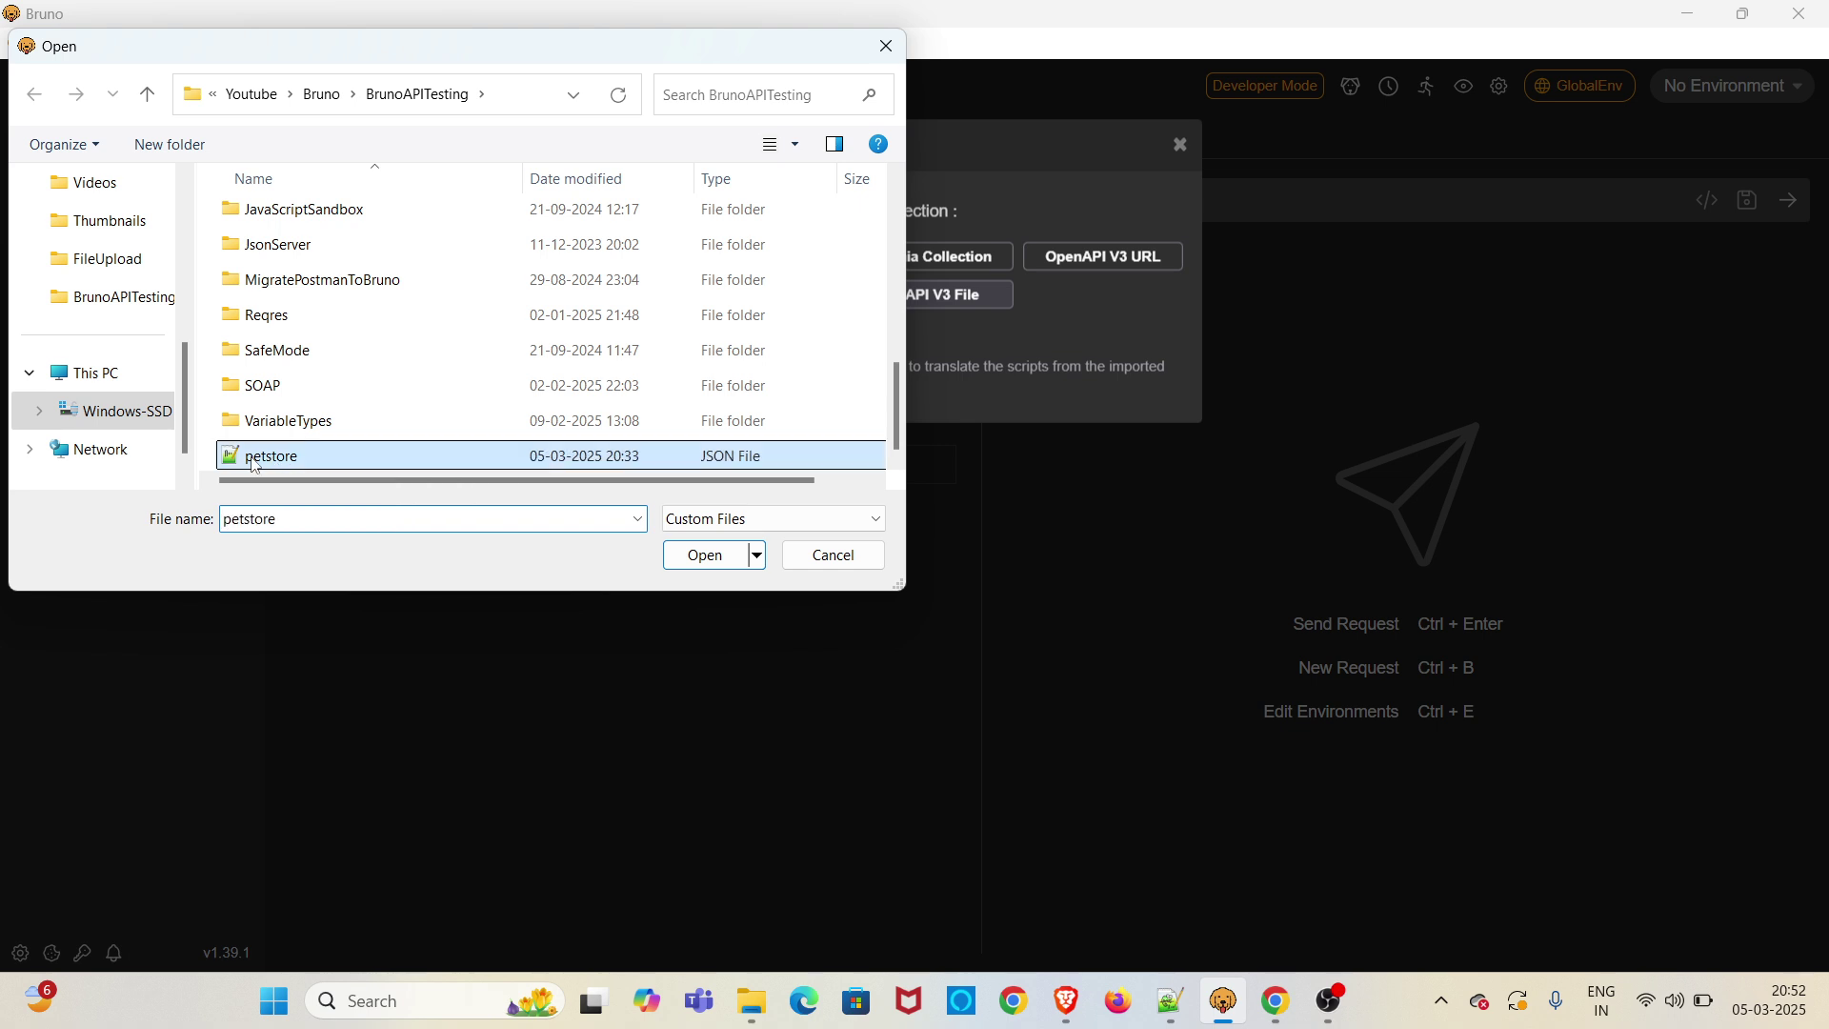
{"action": "left_click", "coordinate": [696, 558]}
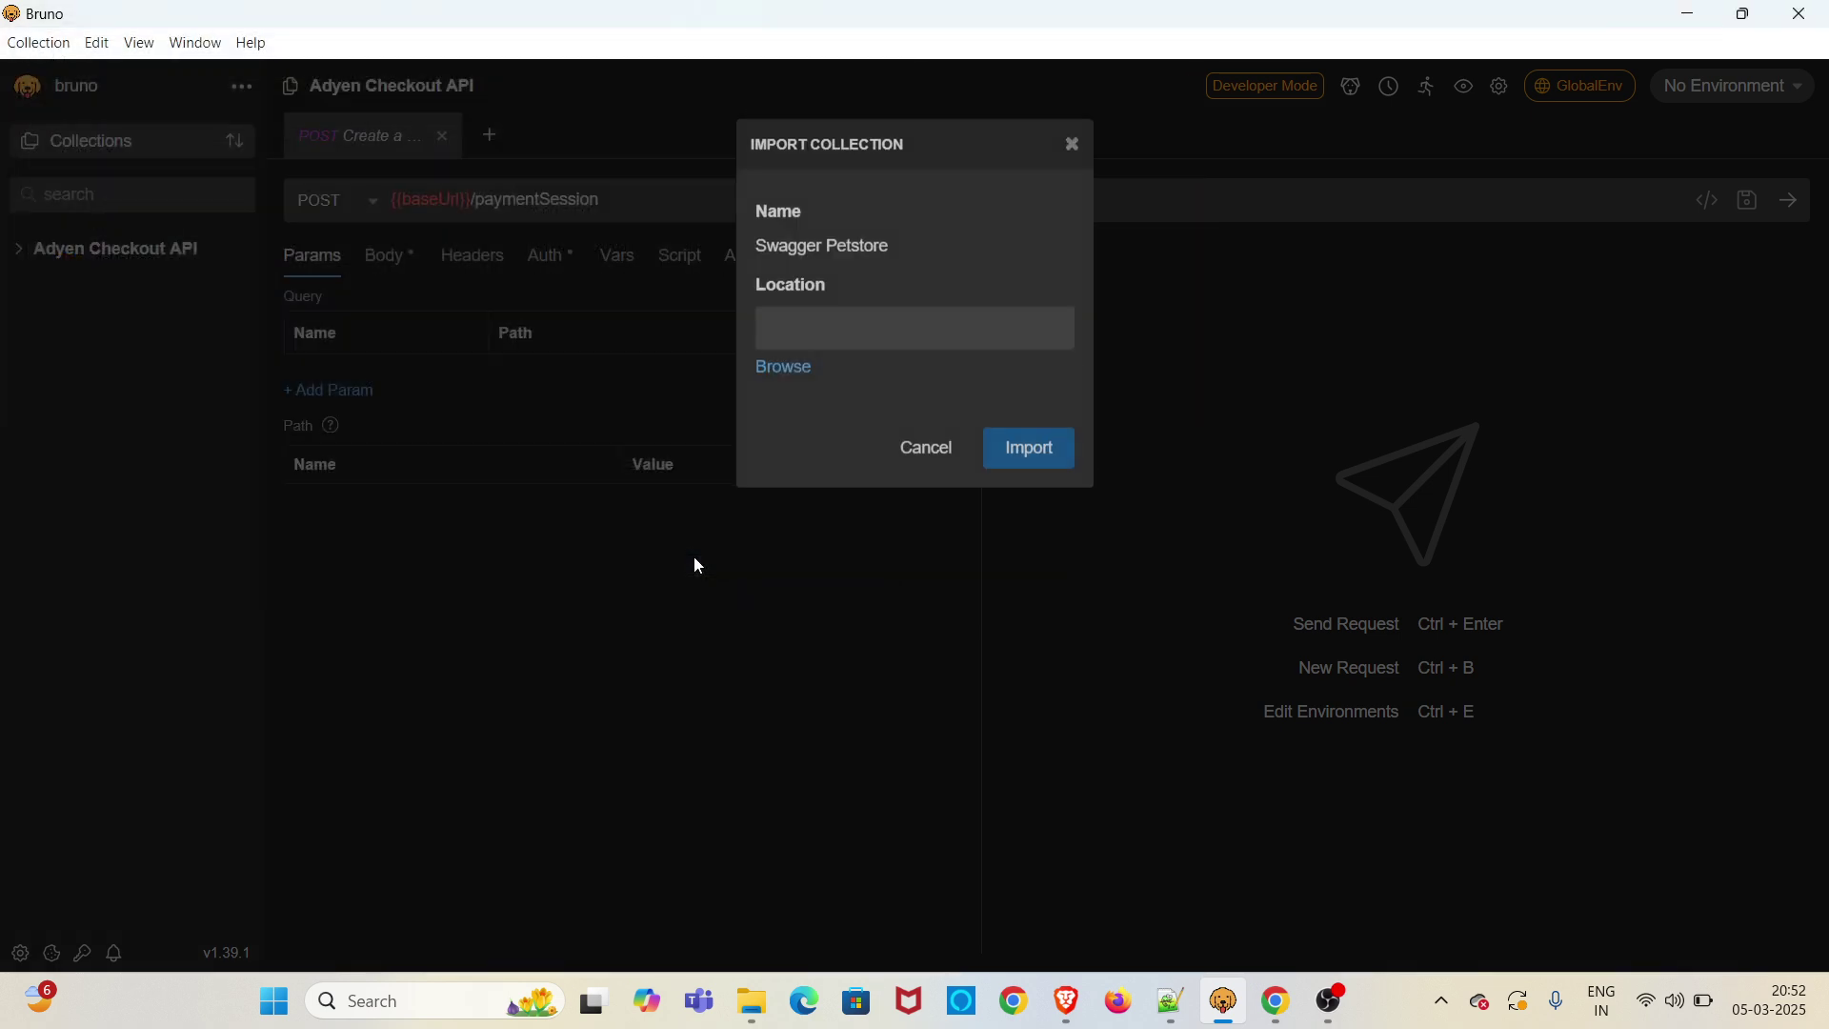
- Set BrunoAPITesting as the storage folder for the Swagger Petstore collection
{"action": "left_click", "coordinate": [773, 371]}
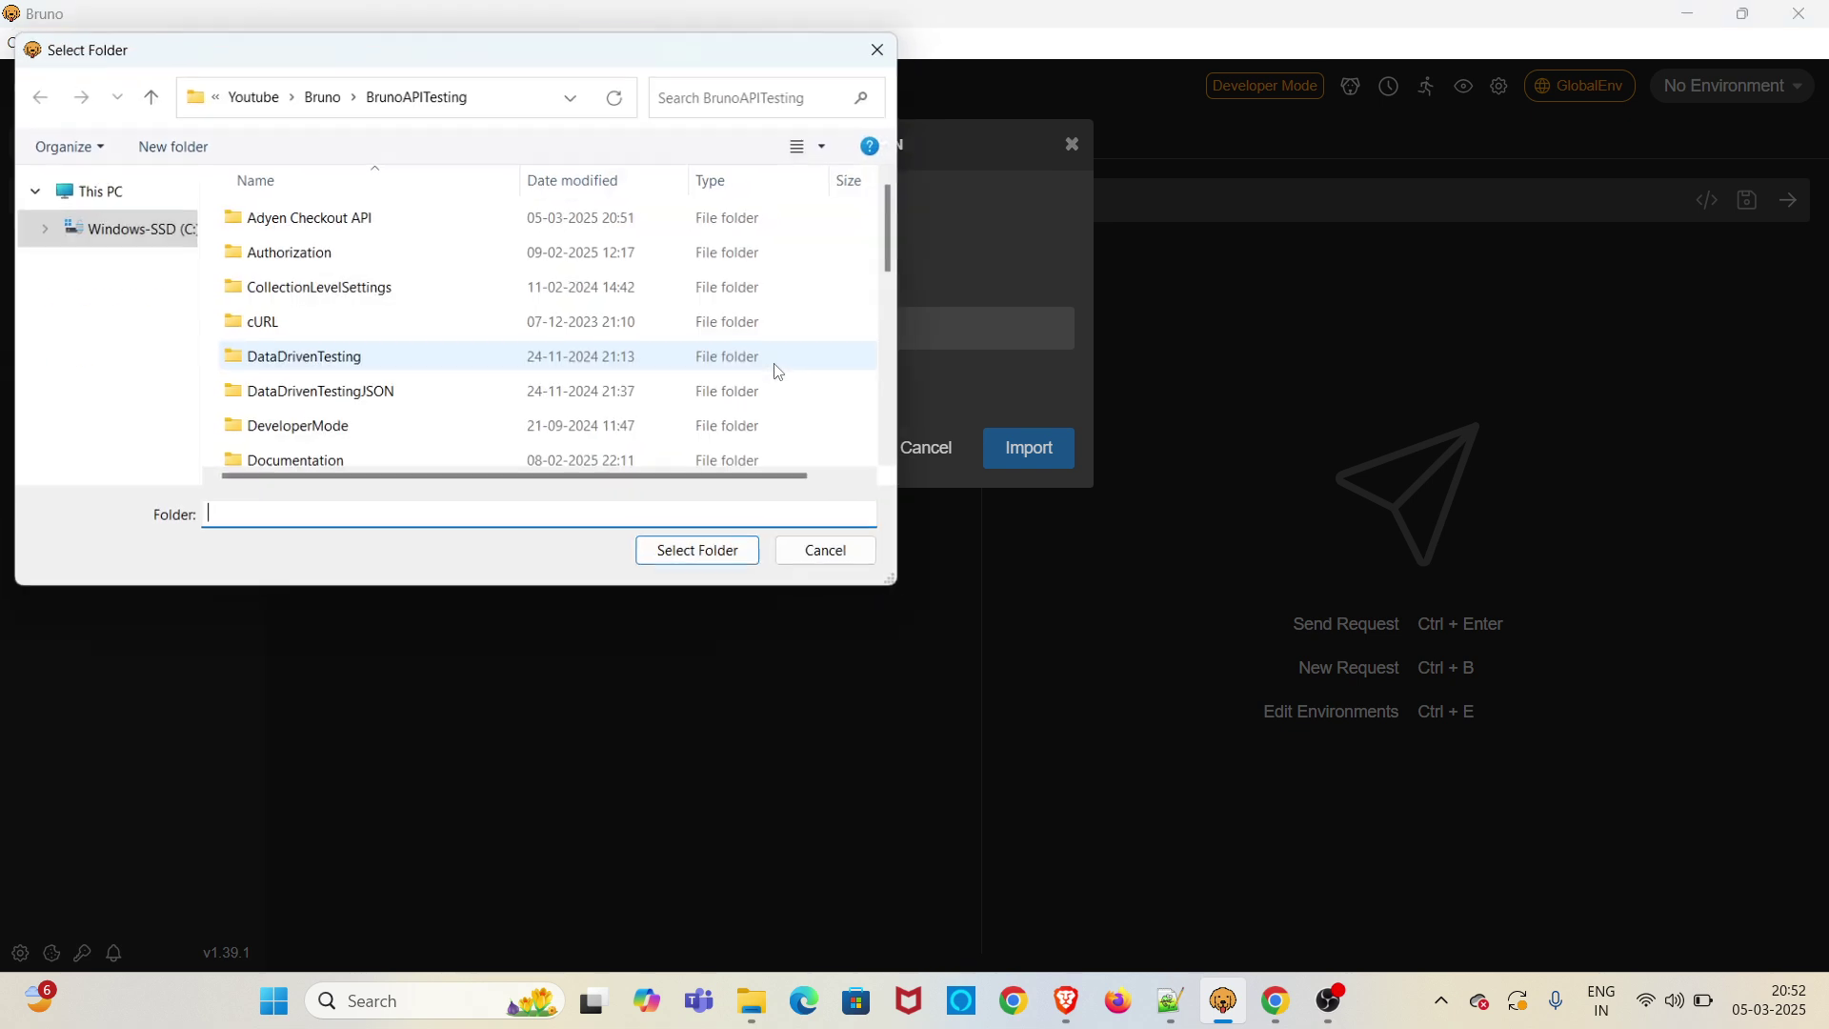
{"action": "left_click", "coordinate": [414, 95]}
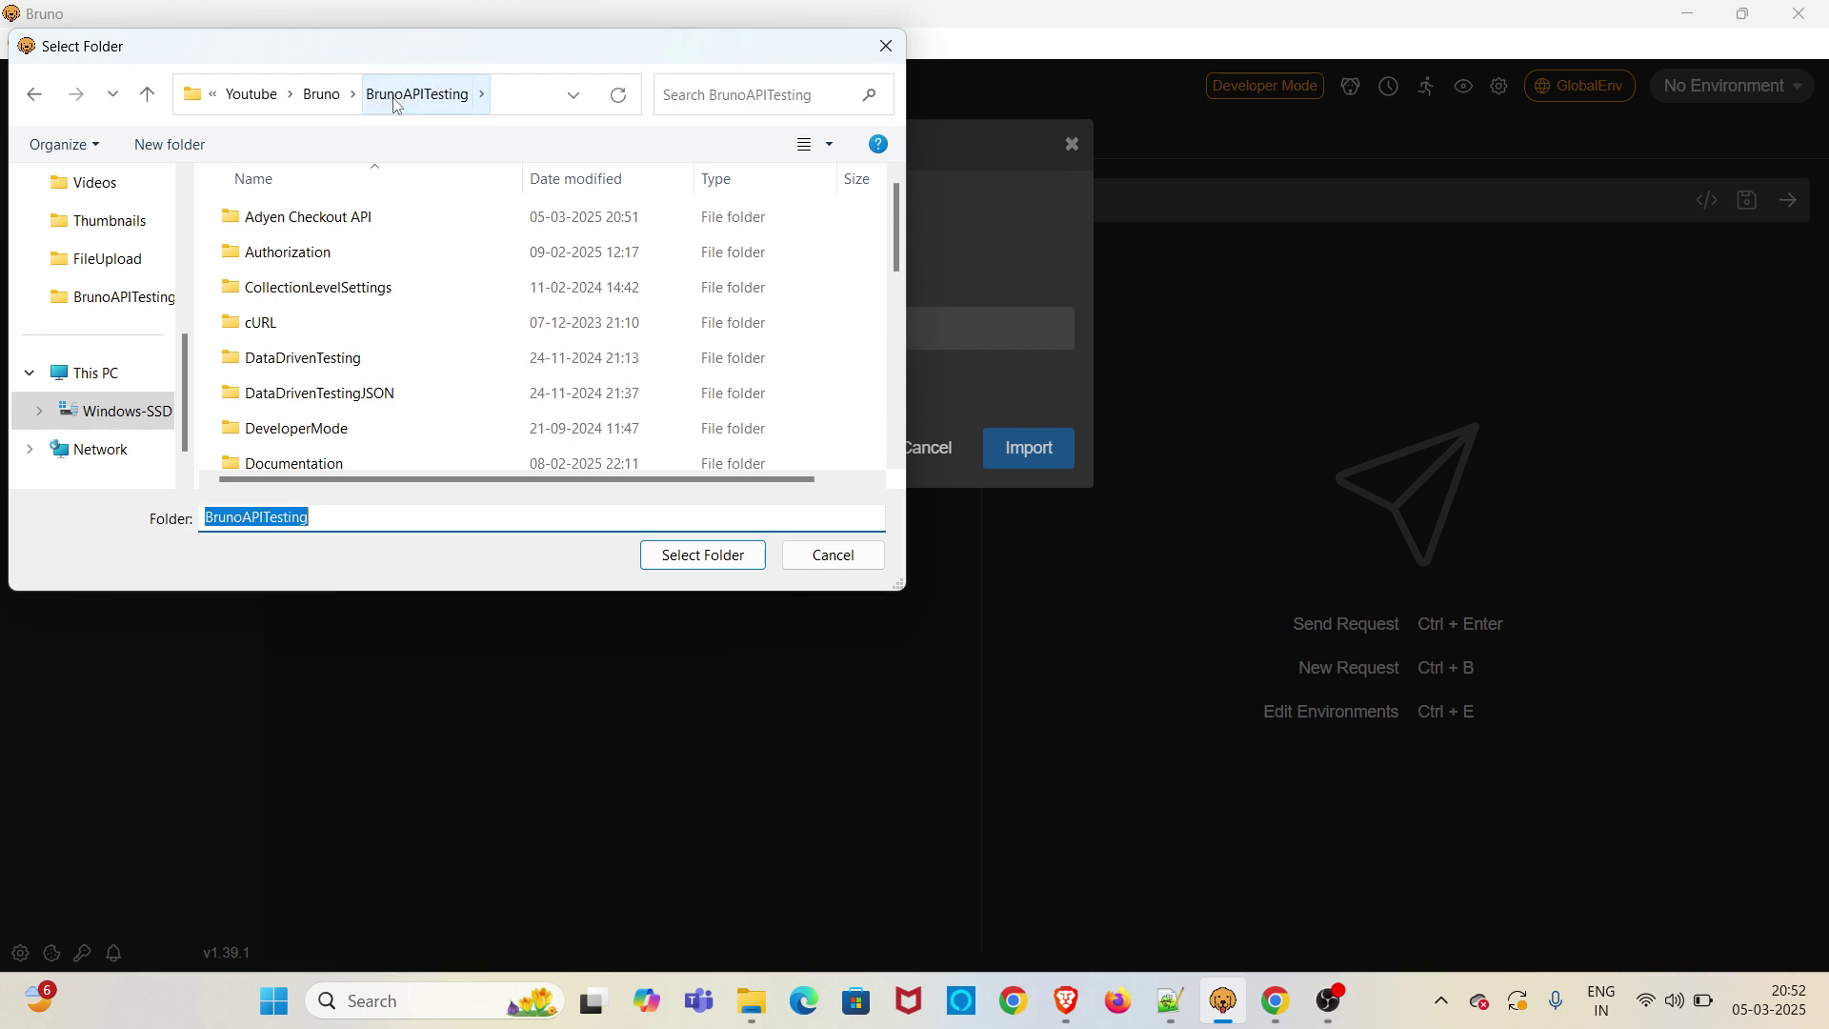
{"action": "left_click", "coordinate": [703, 557]}
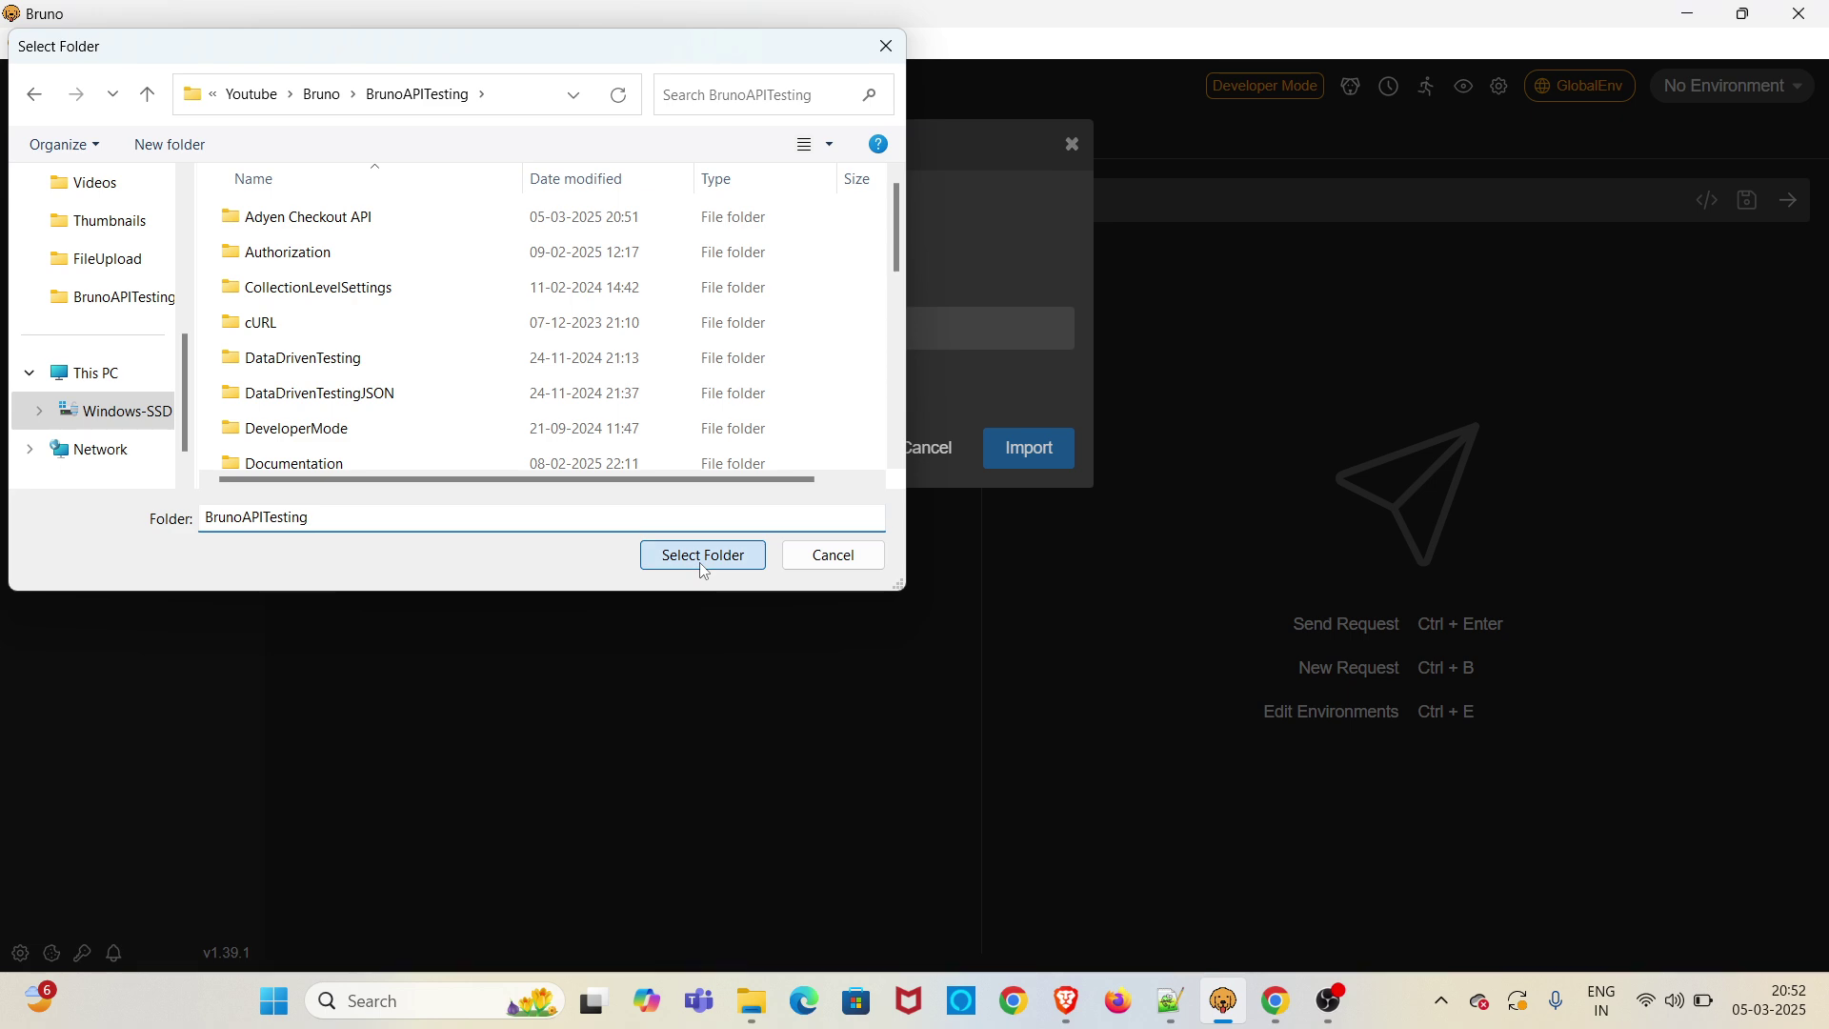
- Finish the Petstore import, open pets > List all pets, and save Developer Mode
{"action": "left_click", "coordinate": [1021, 451]}
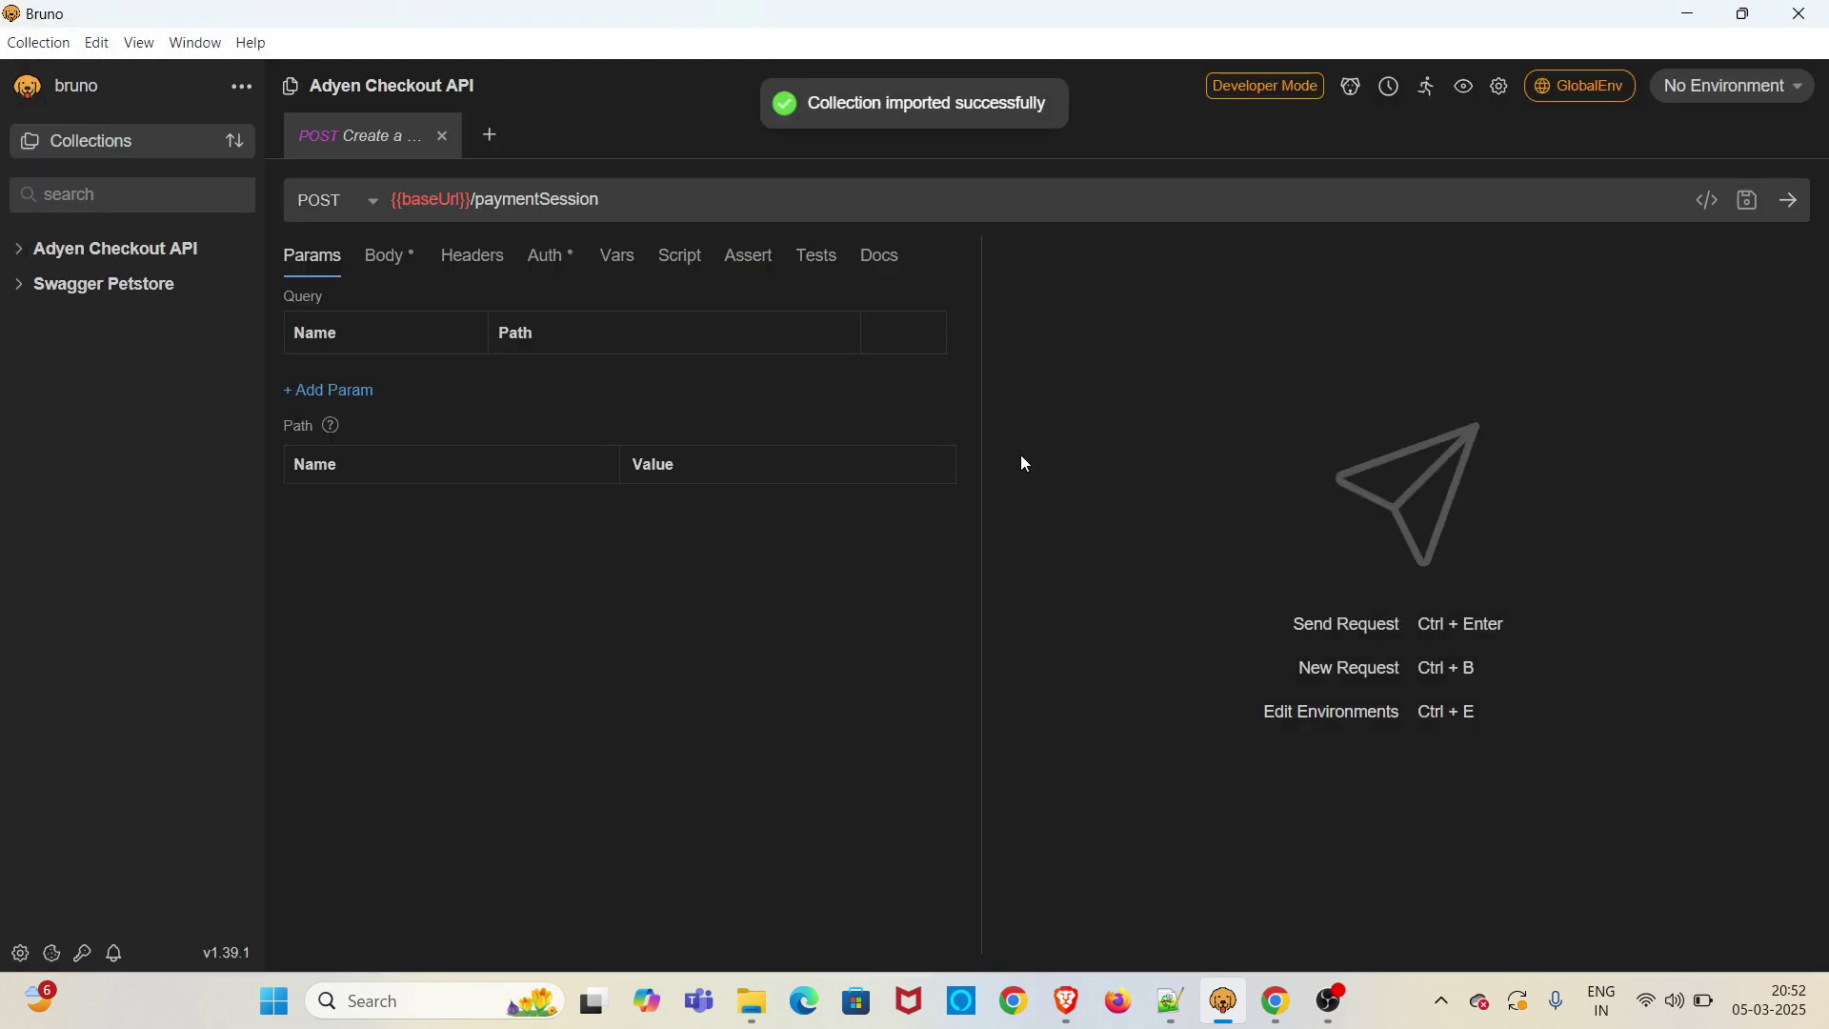
{"action": "left_click", "coordinate": [18, 283]}
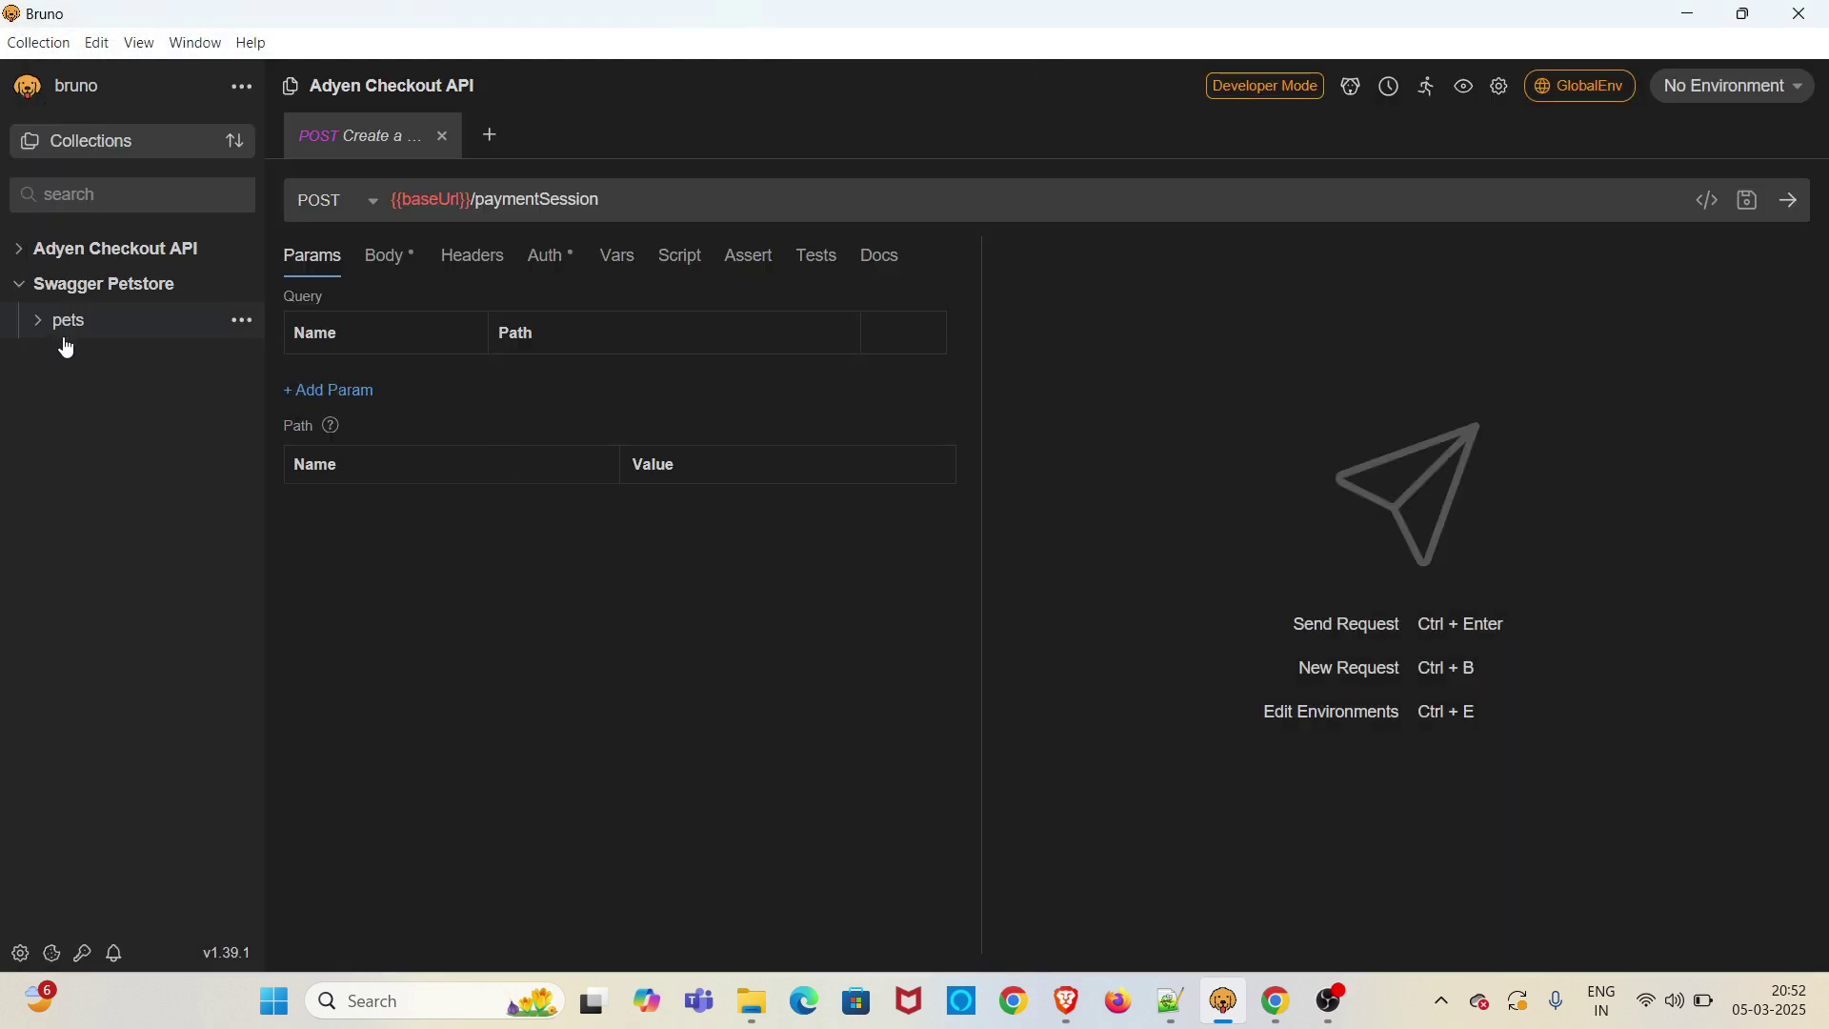
{"action": "left_click", "coordinate": [38, 320]}
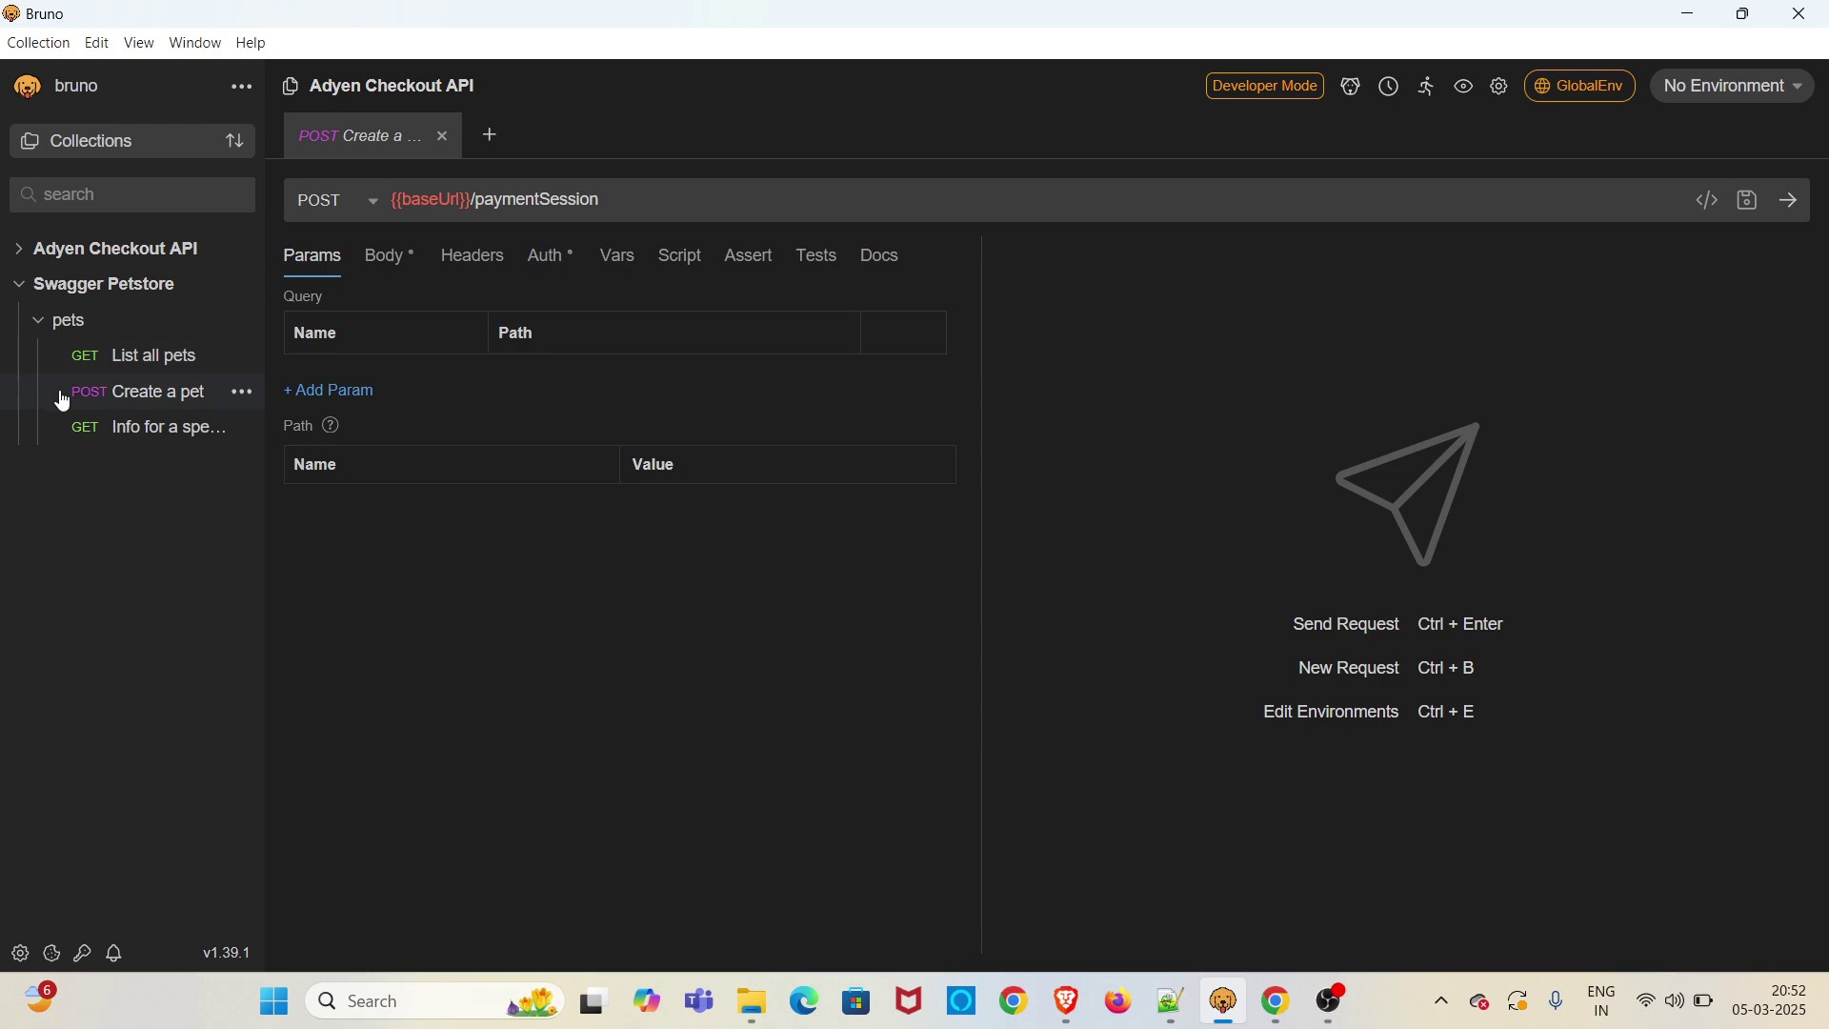
{"action": "left_click", "coordinate": [149, 361]}
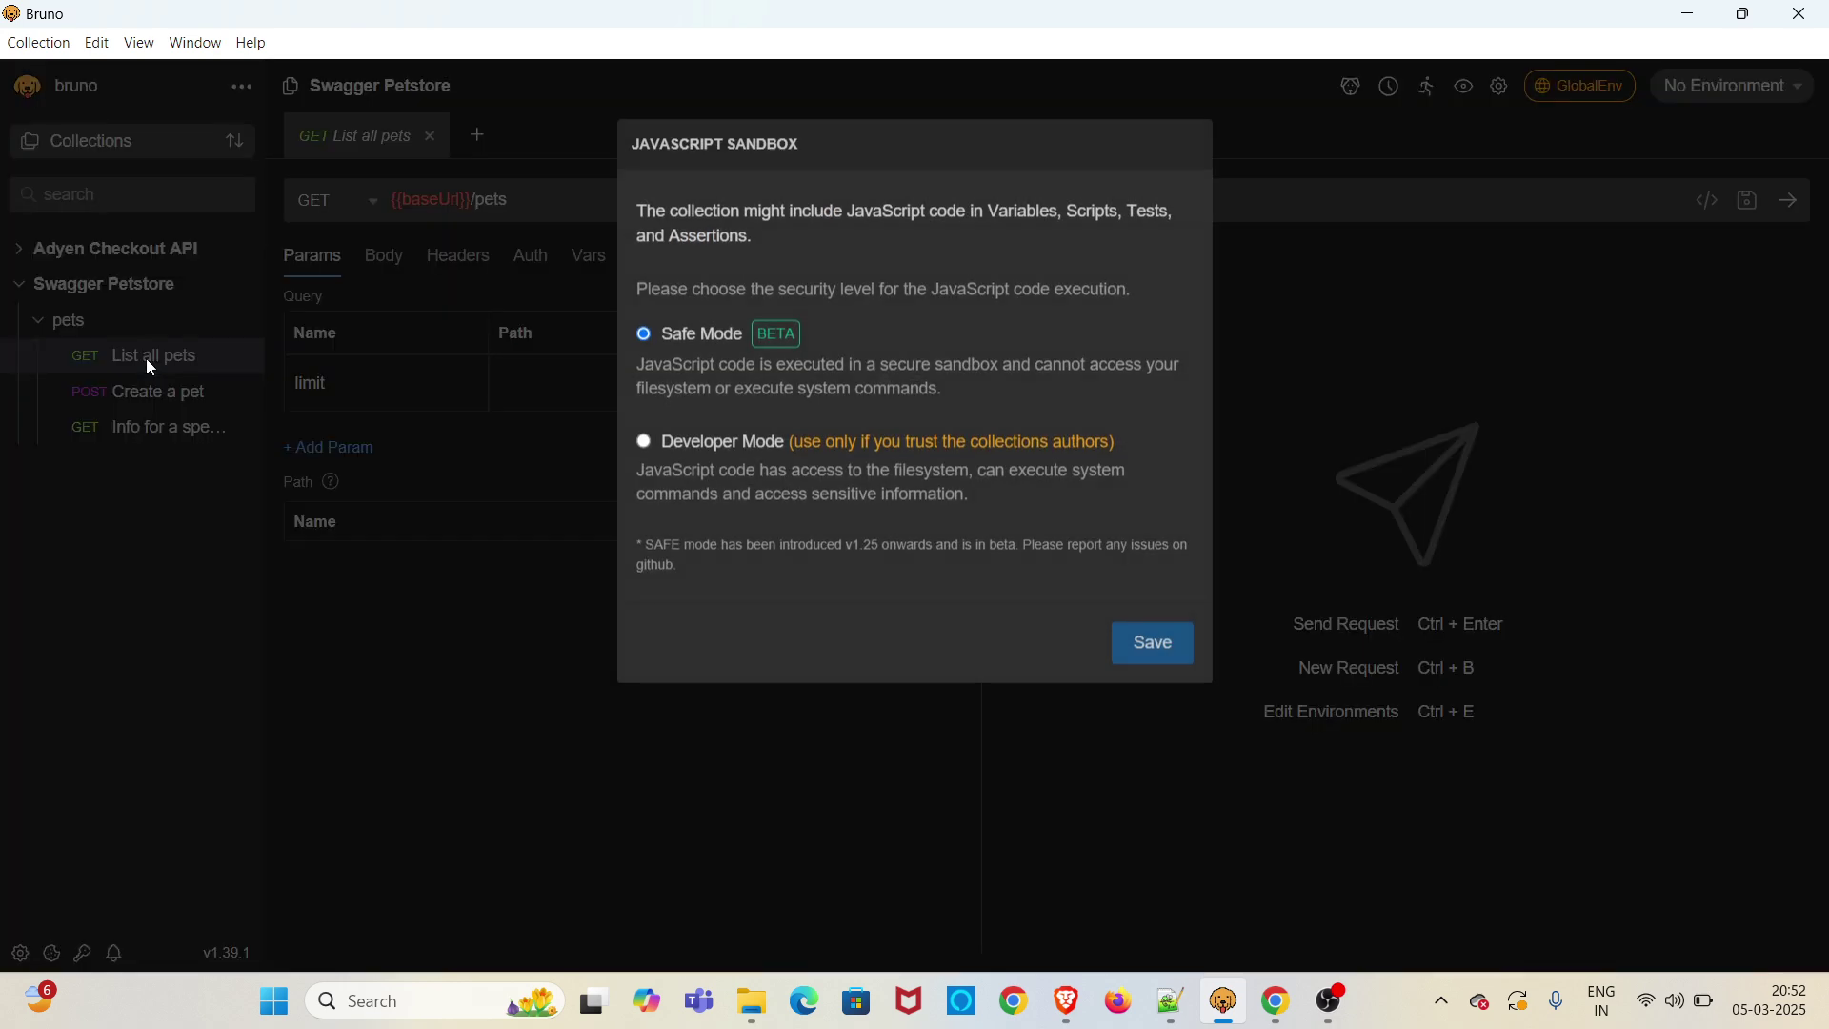
{"action": "left_click", "coordinate": [643, 442]}
{"action": "left_click", "coordinate": [1166, 647]}
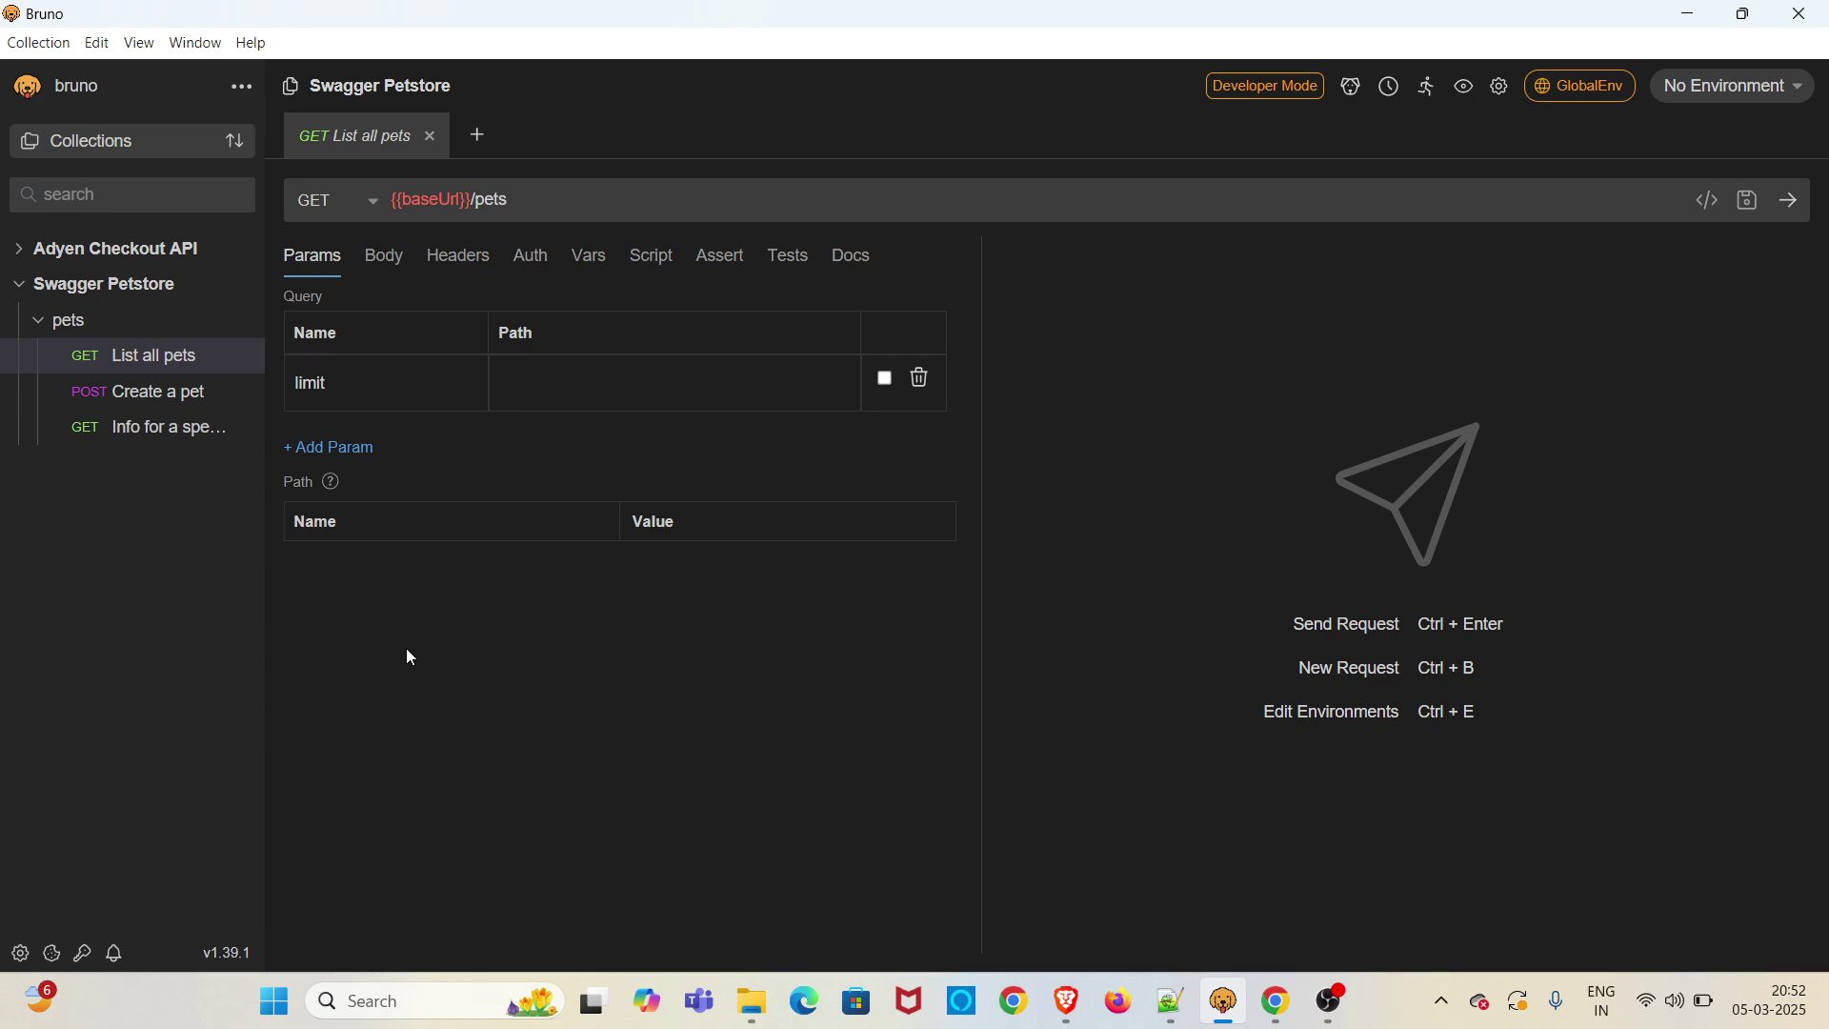
- Choose Import Collection from the ⋯ menu next to bruno again
{"action": "left_click", "coordinate": [242, 87]}
{"action": "left_click", "coordinate": [314, 214]}
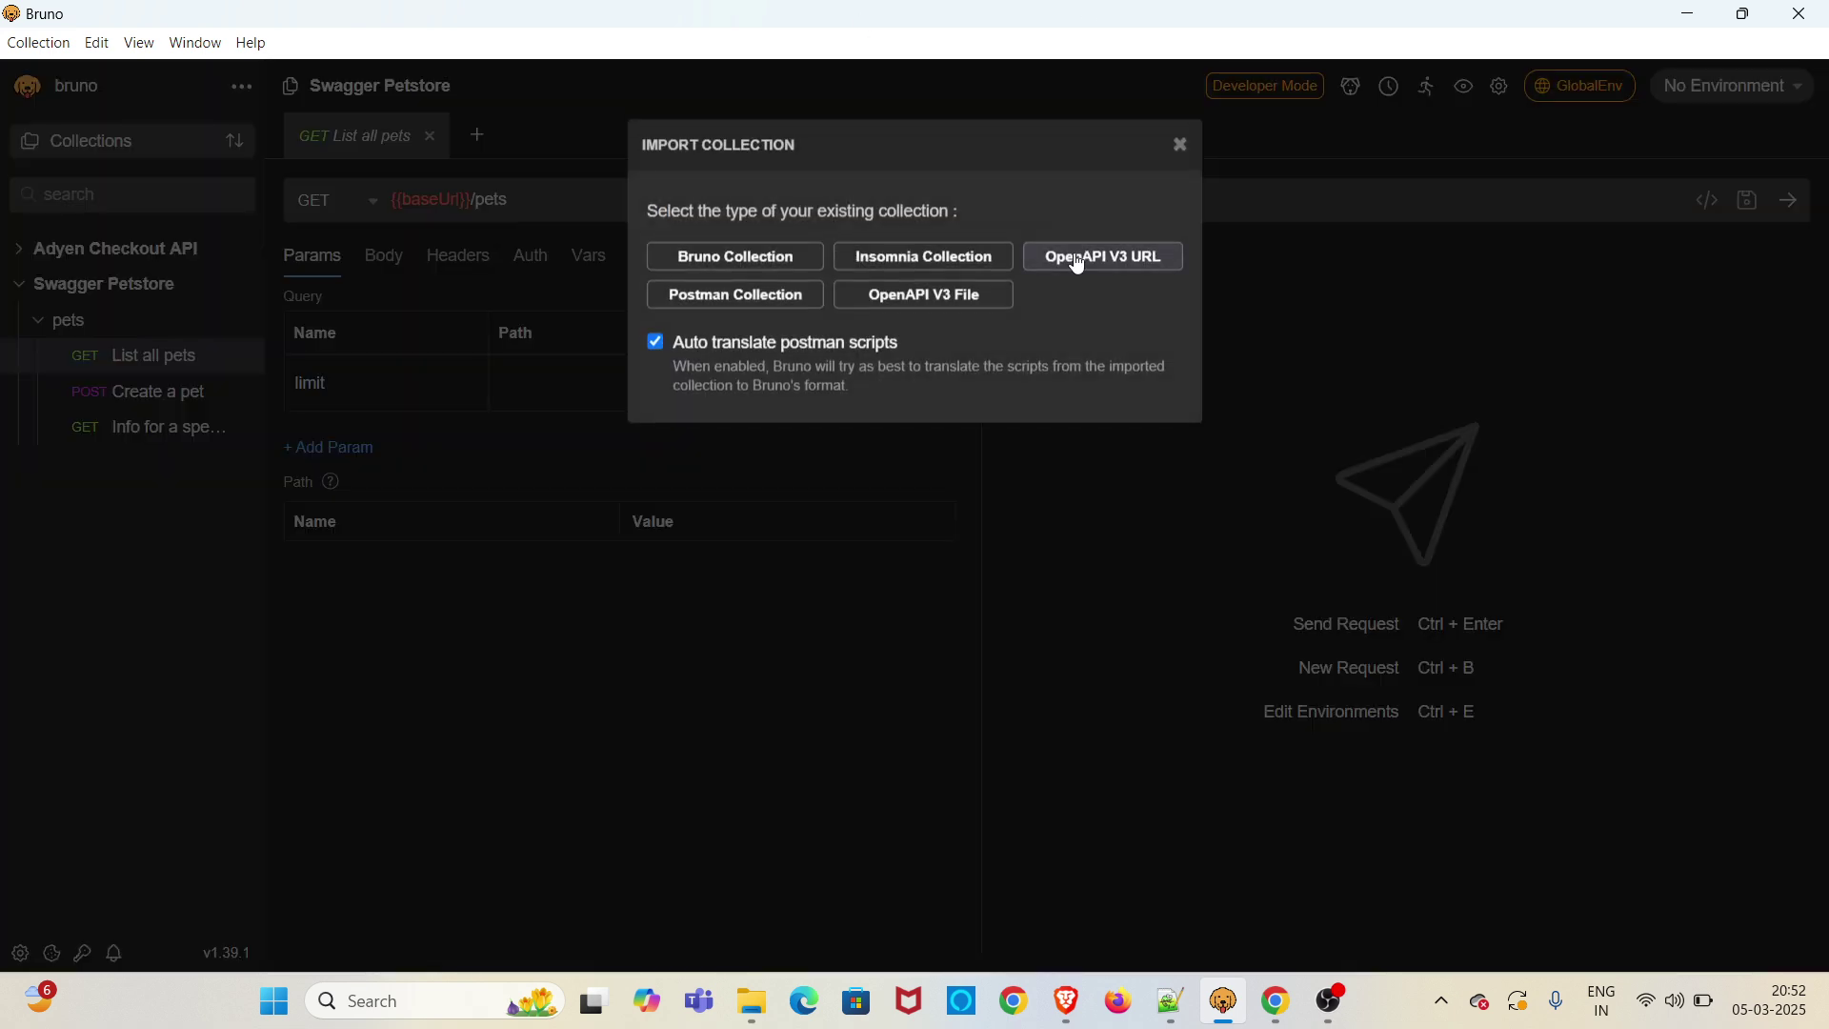